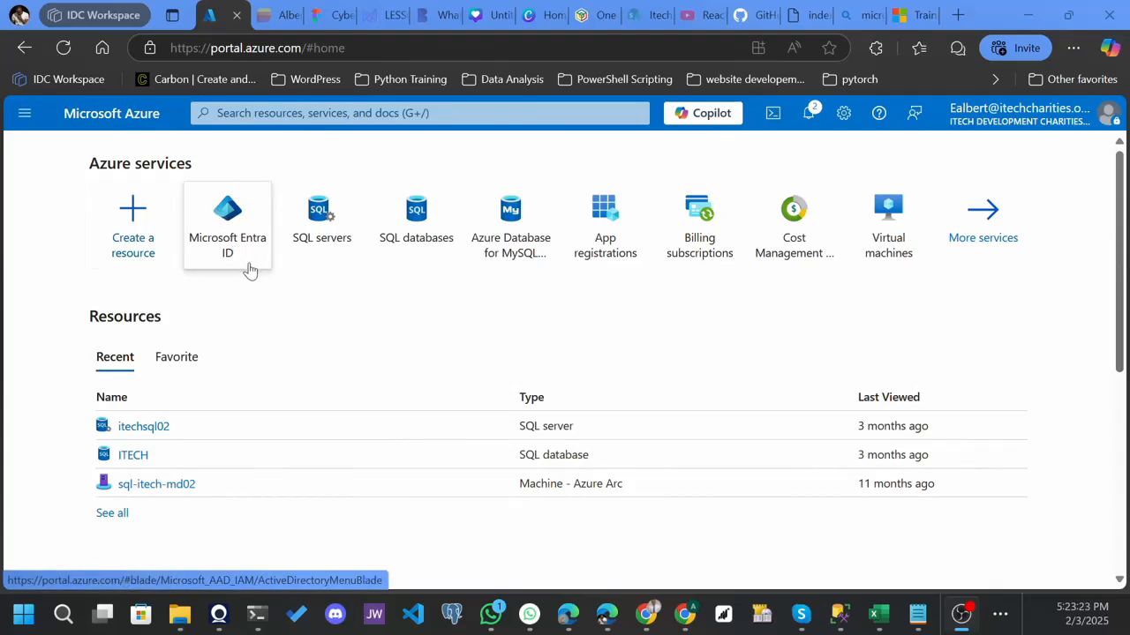
Search the portal for 'microsoft entra' and open the Microsoft Entra ID service.
{"action": "mouse_move", "coordinate": [227, 253]}
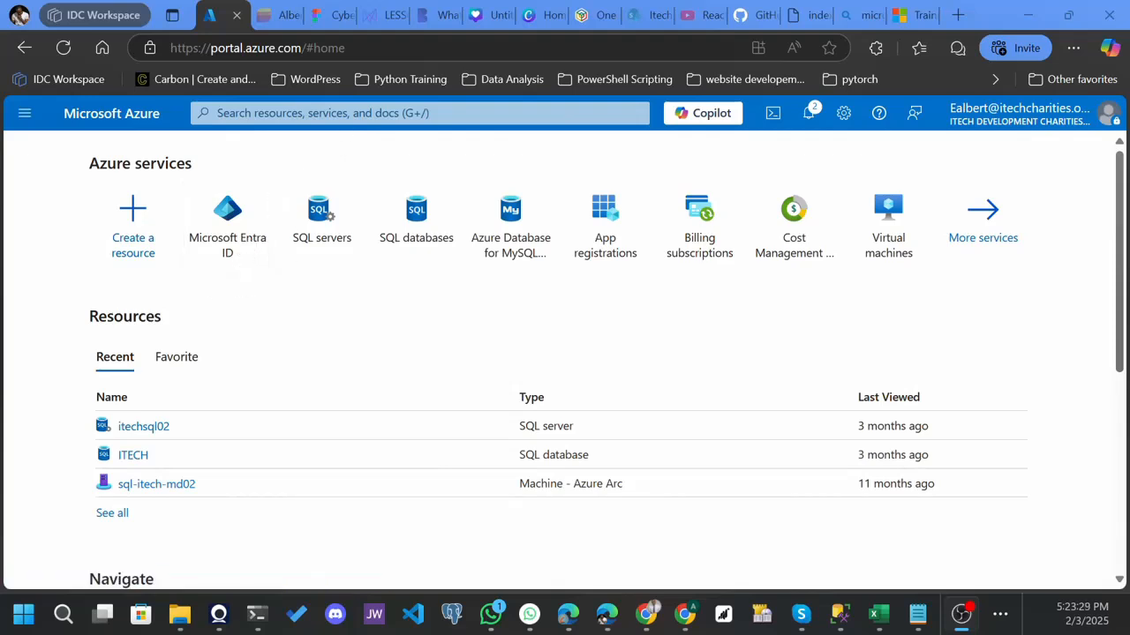
{"action": "left_click", "coordinate": [323, 113]}
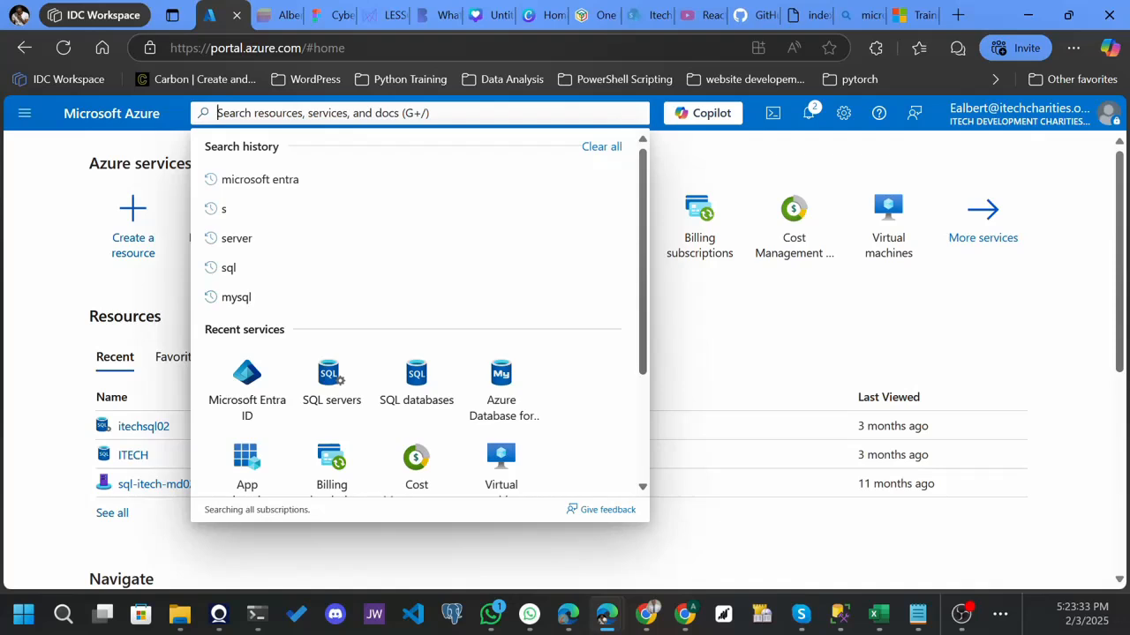
{"action": "type", "text": "microsof"}
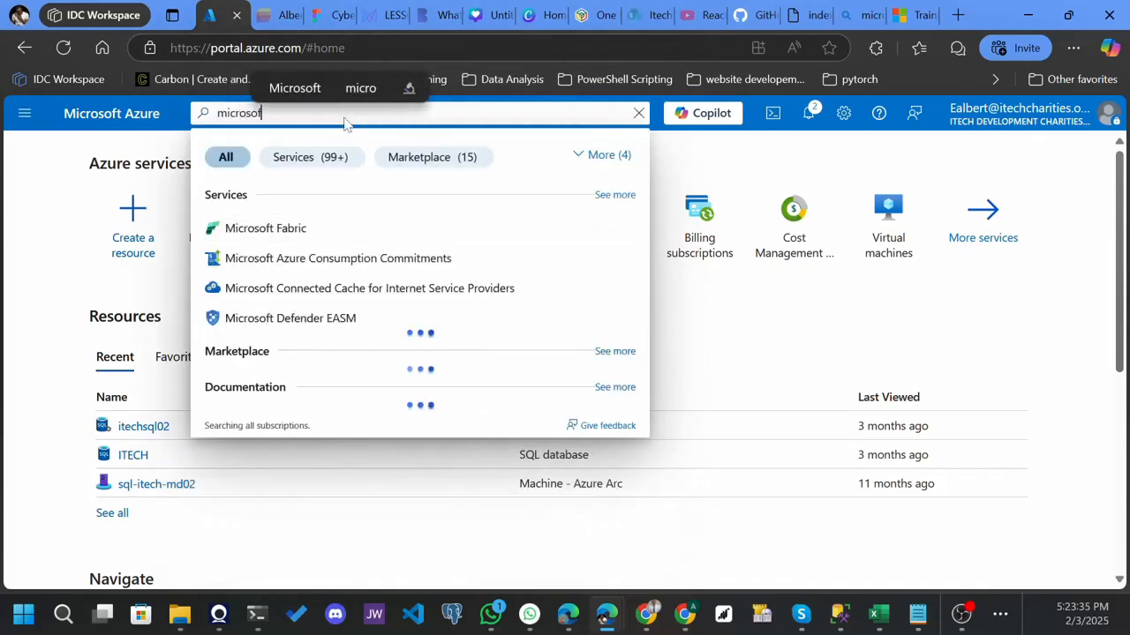
{"action": "type", "text": "t "}
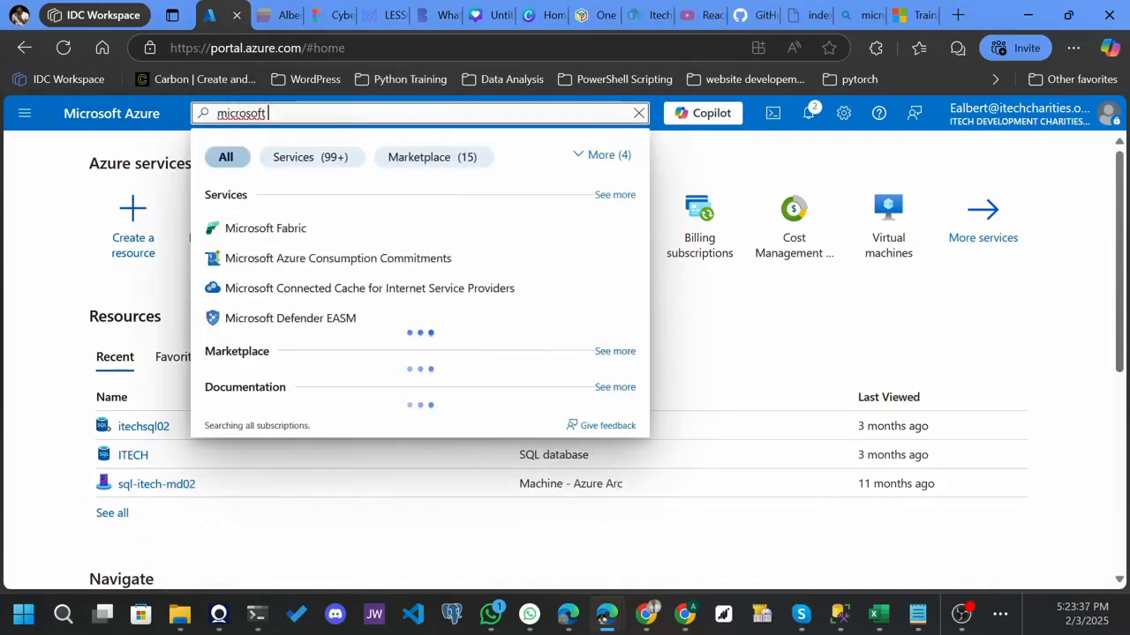
{"action": "type", "text": "entra"}
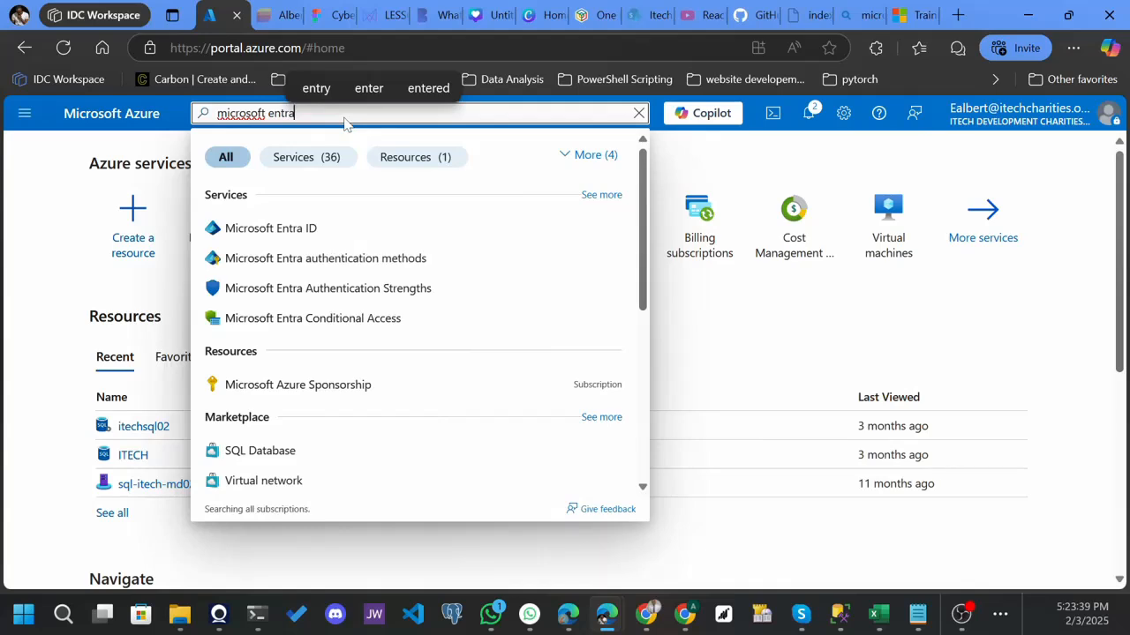
{"action": "left_click", "coordinate": [276, 230]}
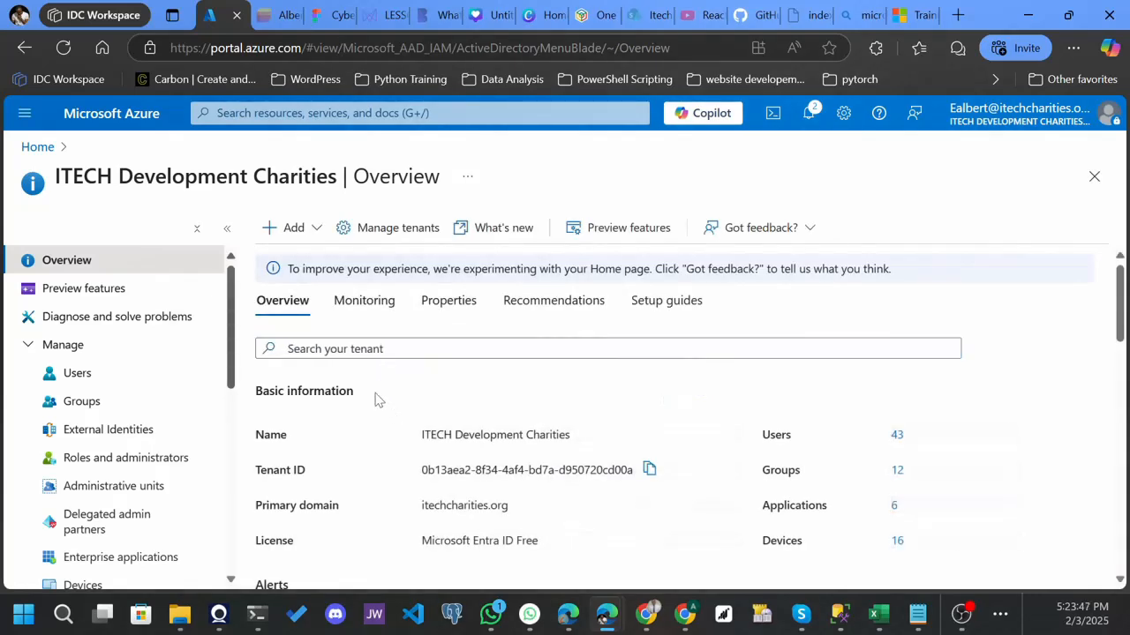
From the Entra ID Overview, choose Add > User > Create new user.
{"action": "left_click", "coordinate": [311, 232]}
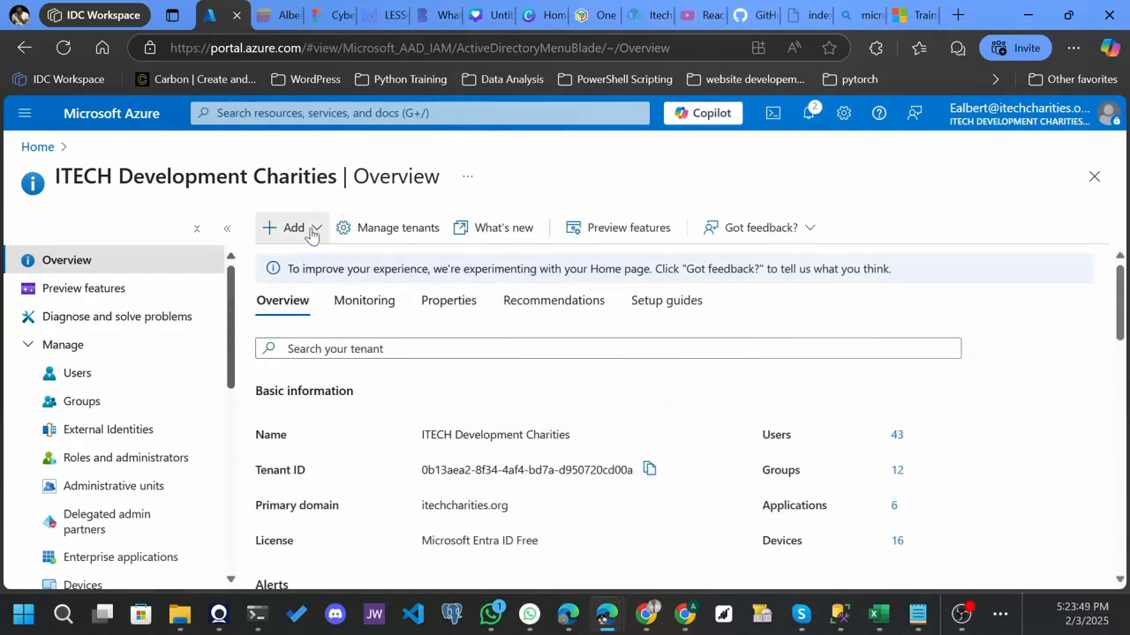
{"action": "left_click", "coordinate": [311, 231]}
{"action": "mouse_move", "coordinate": [309, 267]}
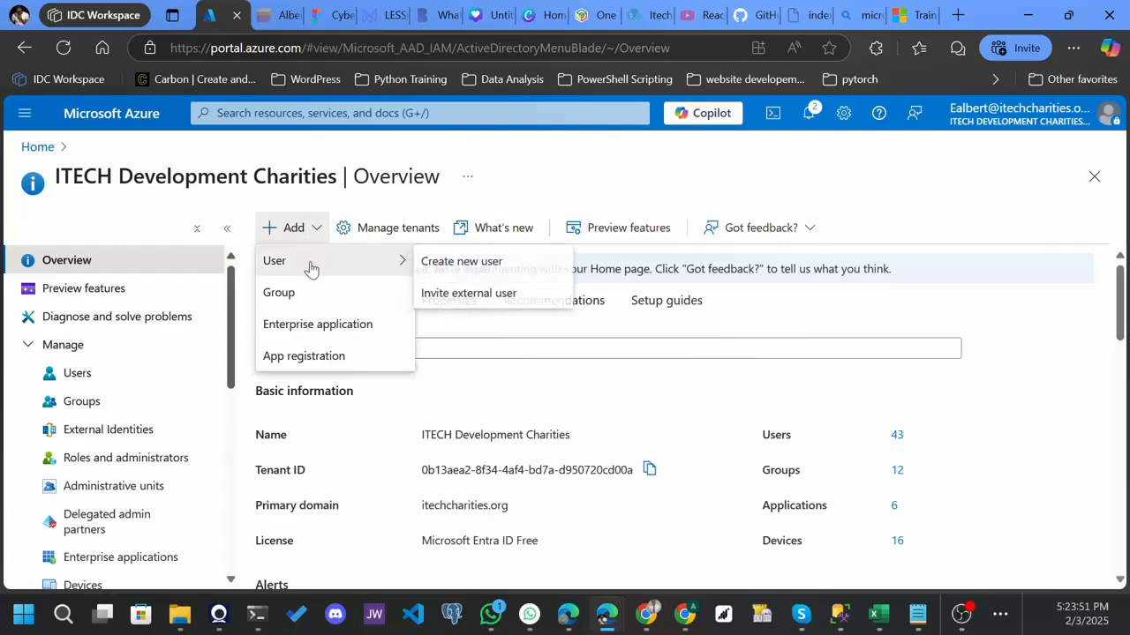
{"action": "left_click", "coordinate": [497, 263]}
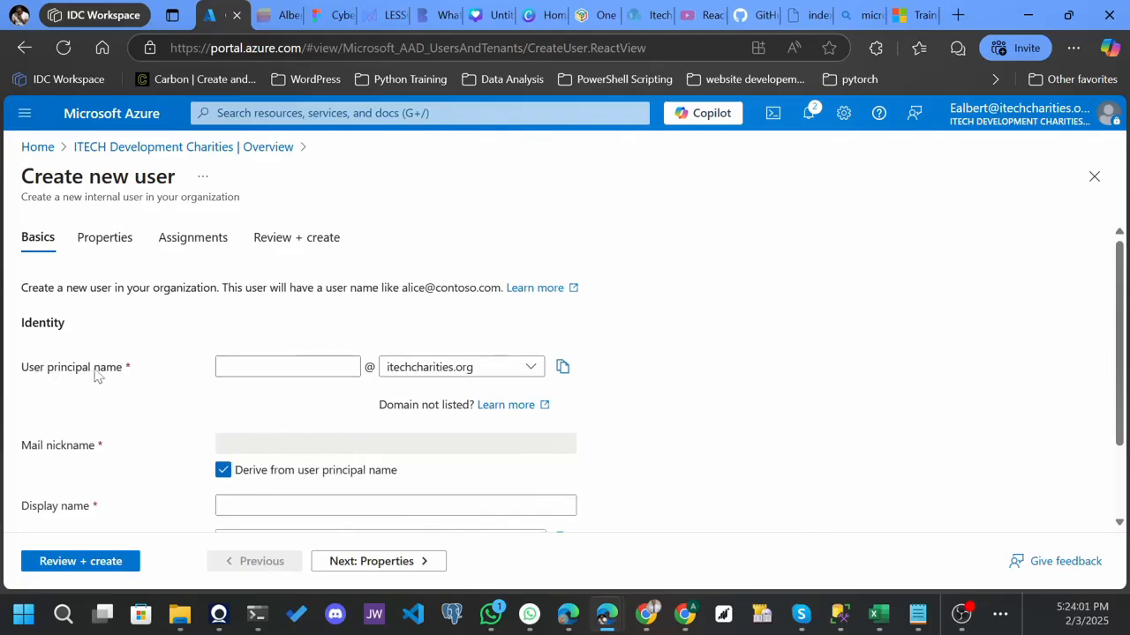
Enter the new user's principal name and display name on the Basics tab.
{"action": "left_click", "coordinate": [265, 368]}
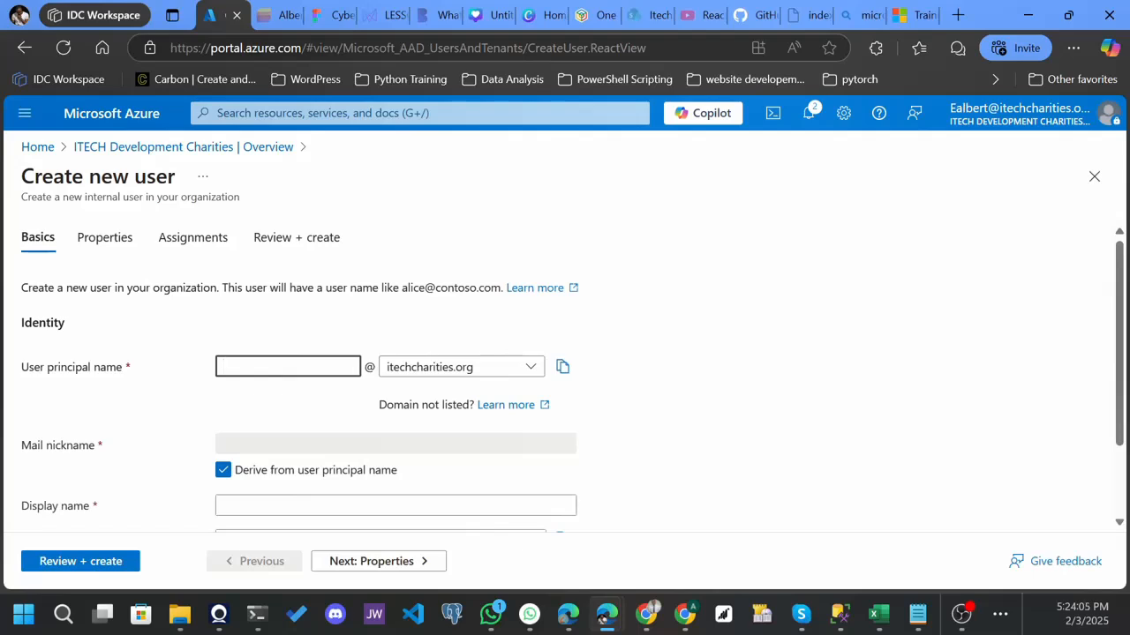
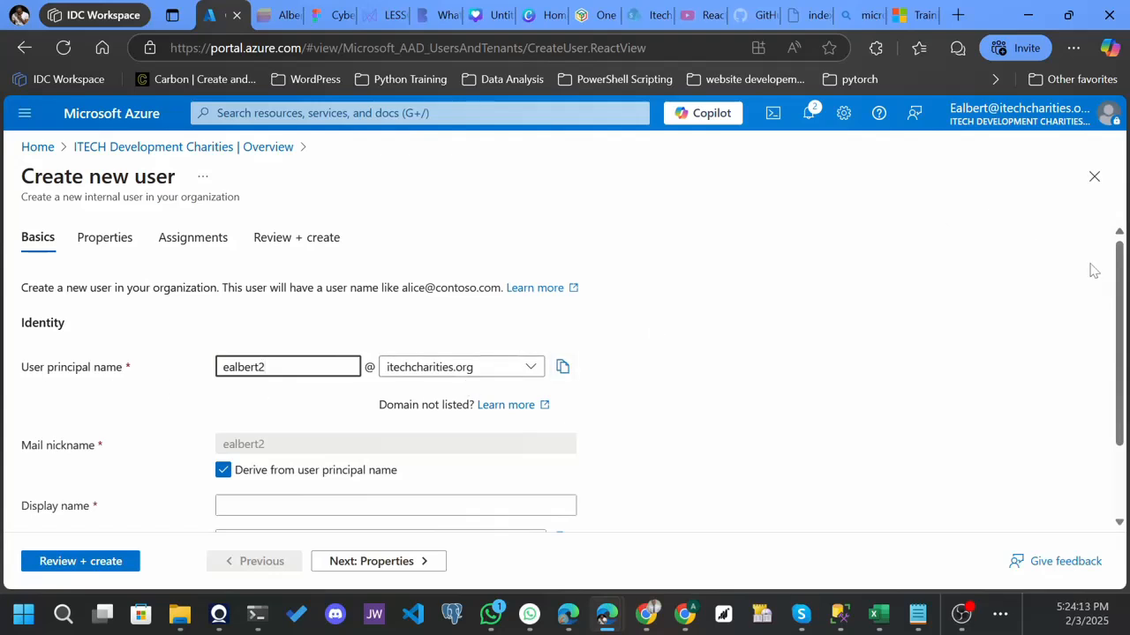
{"action": "left_click_drag", "start_coordinate": [1123, 279], "coordinate": [1125, 349]}
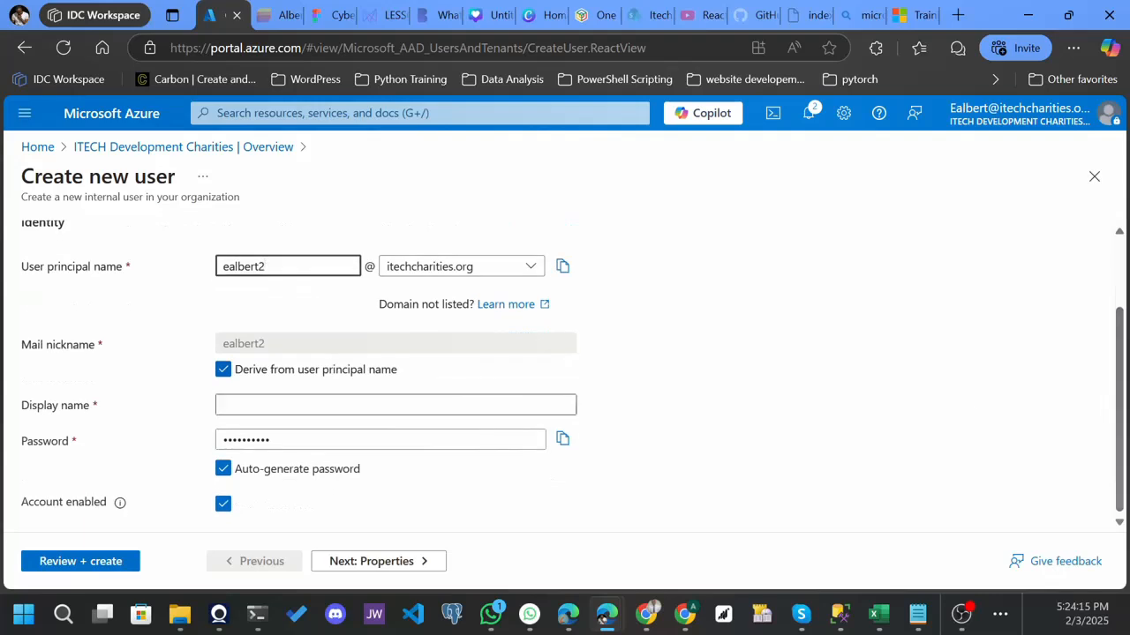
{"action": "left_click", "coordinate": [395, 406]}
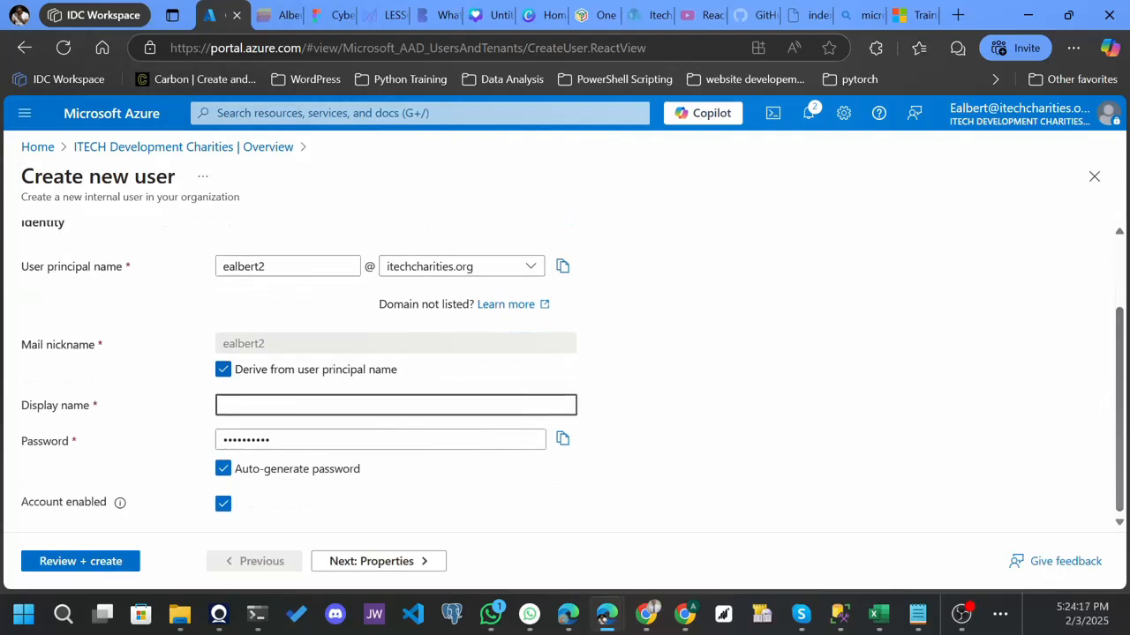
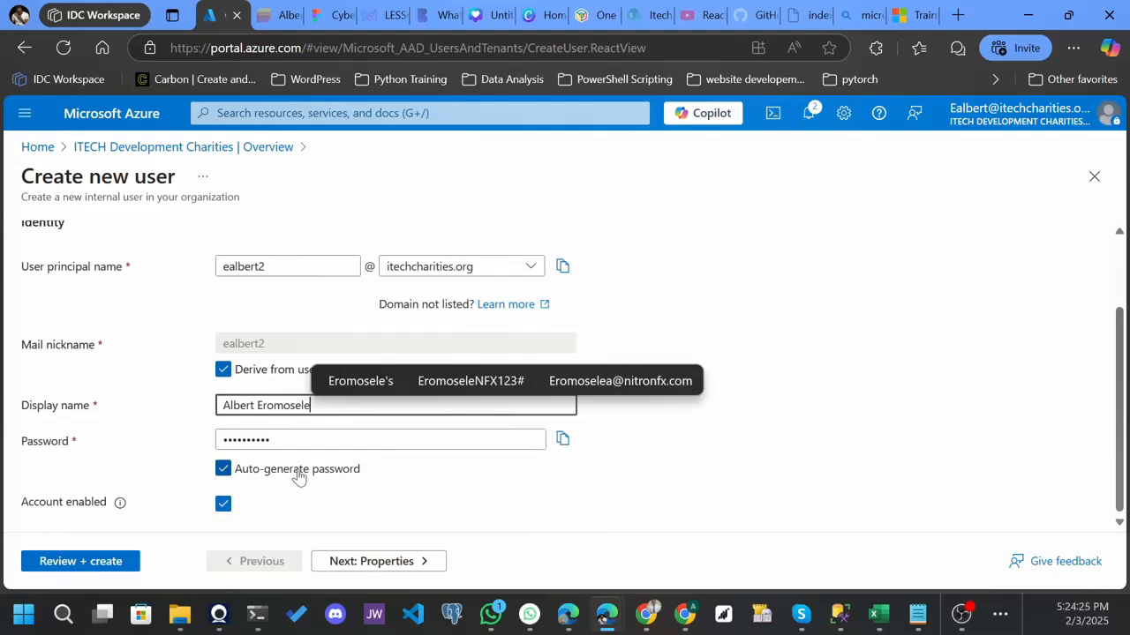
Keep Auto-generate password enabled, toggling it off and back on.
{"action": "left_click", "coordinate": [222, 473]}
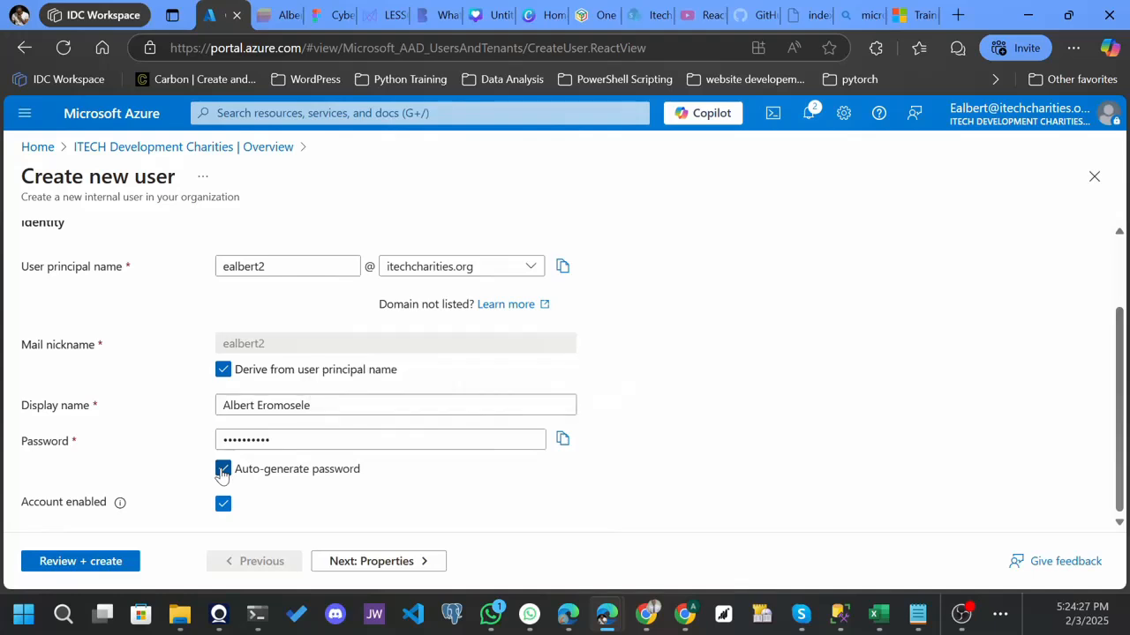
{"action": "left_click", "coordinate": [222, 471]}
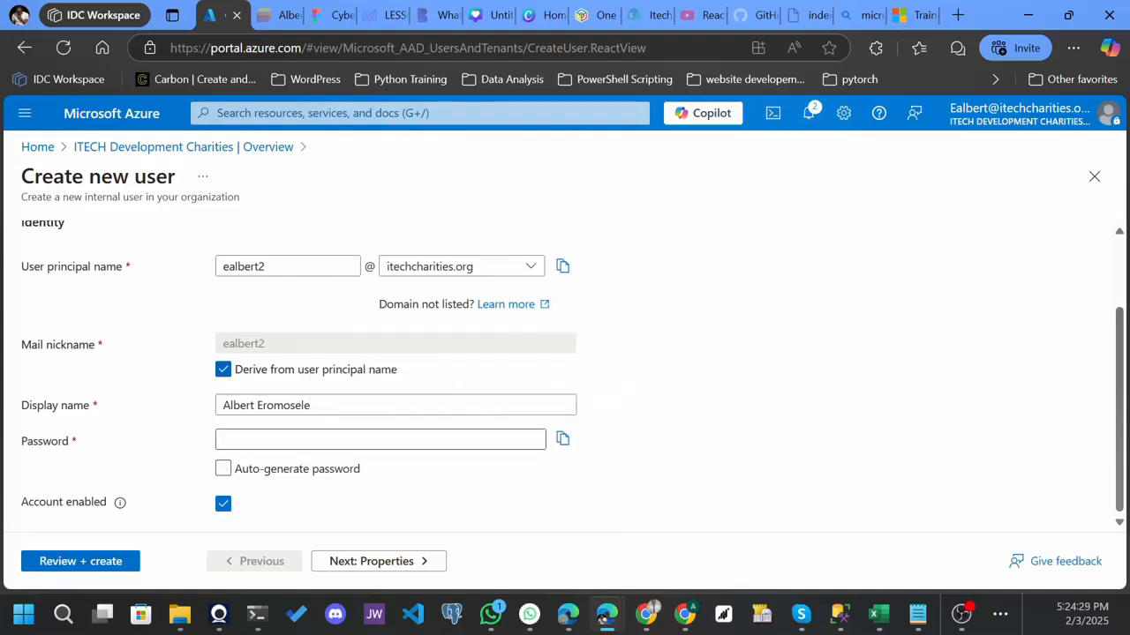
{"action": "left_click", "coordinate": [223, 471]}
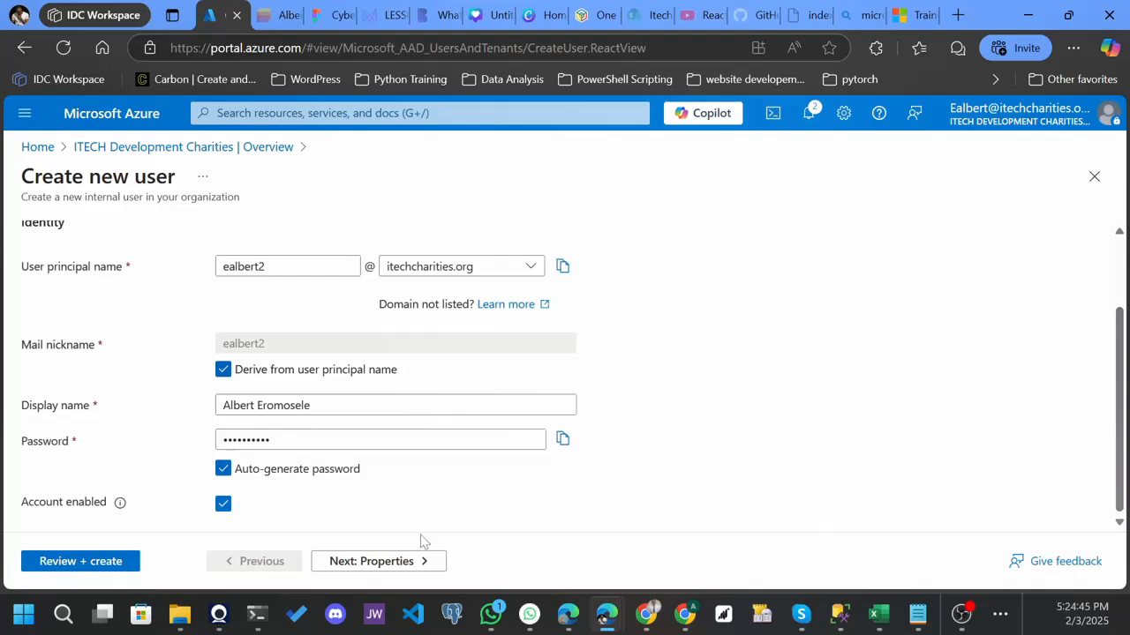
Move to the Properties tab of the new-user form.
{"action": "left_click", "coordinate": [358, 568]}
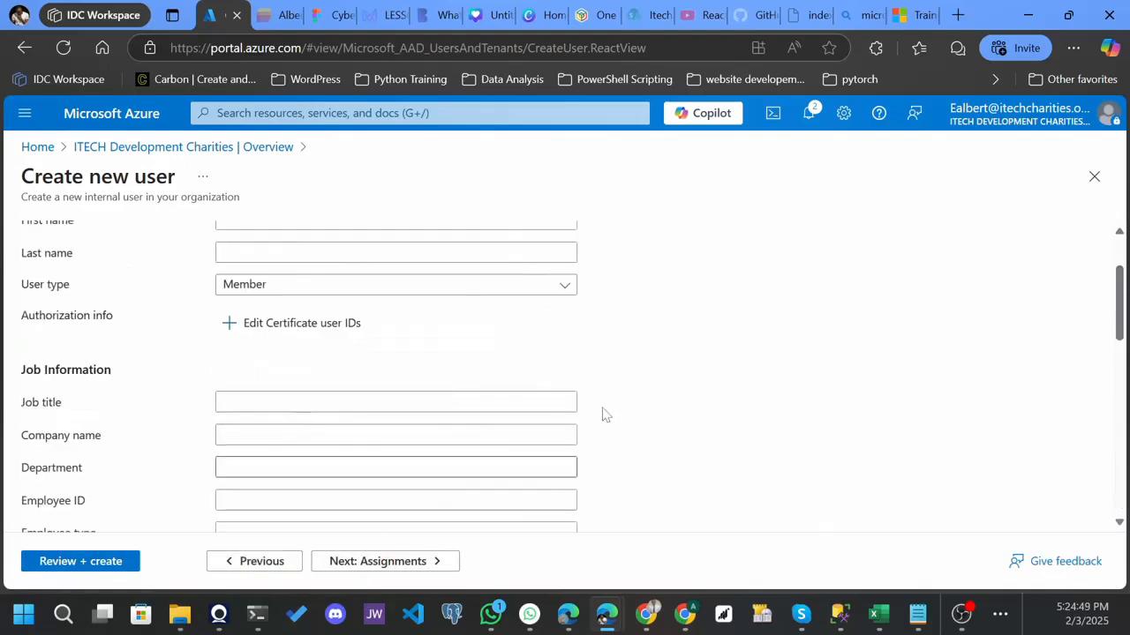
{"action": "left_click", "coordinate": [225, 572]}
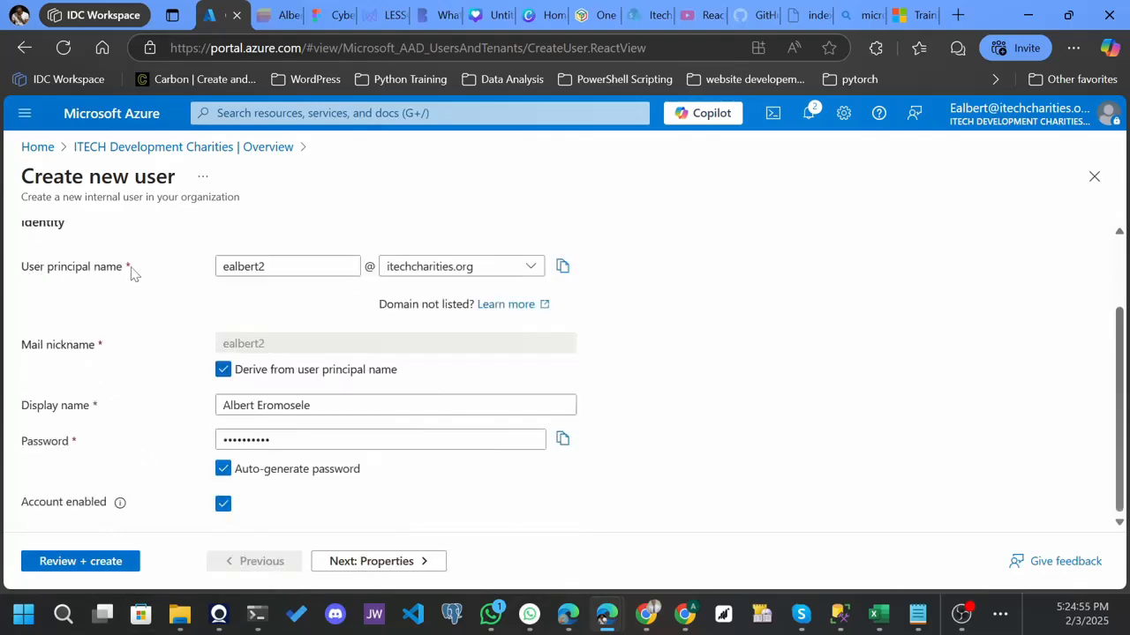
{"action": "key", "text": "ctrl"}
{"action": "left_click", "coordinate": [348, 565]}
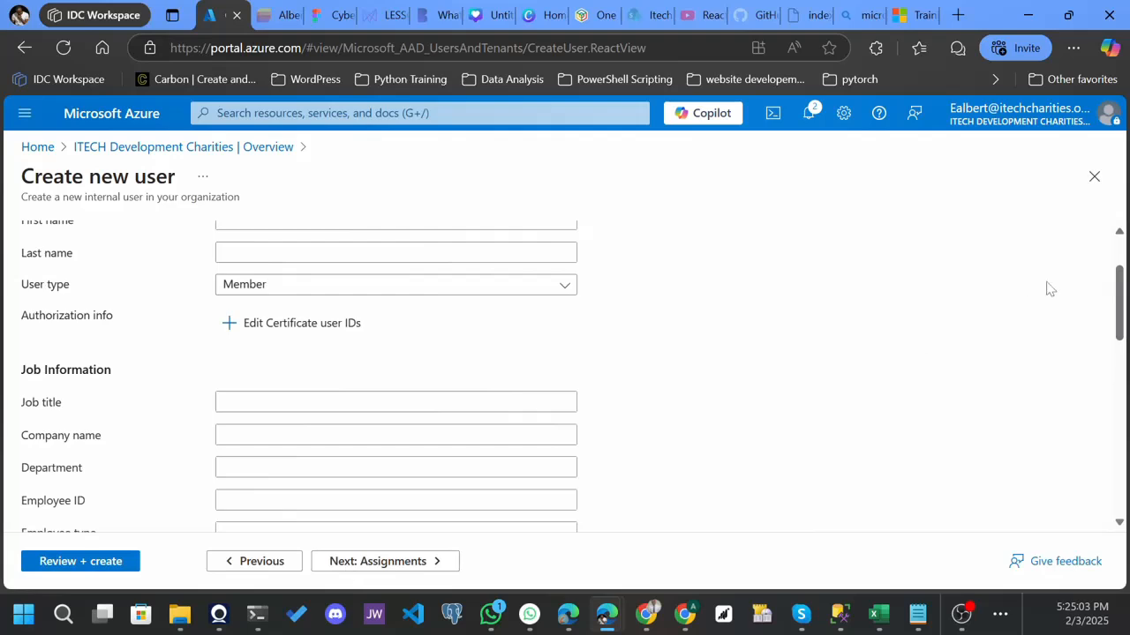
{"action": "left_click_drag", "start_coordinate": [1120, 305], "coordinate": [1119, 280]}
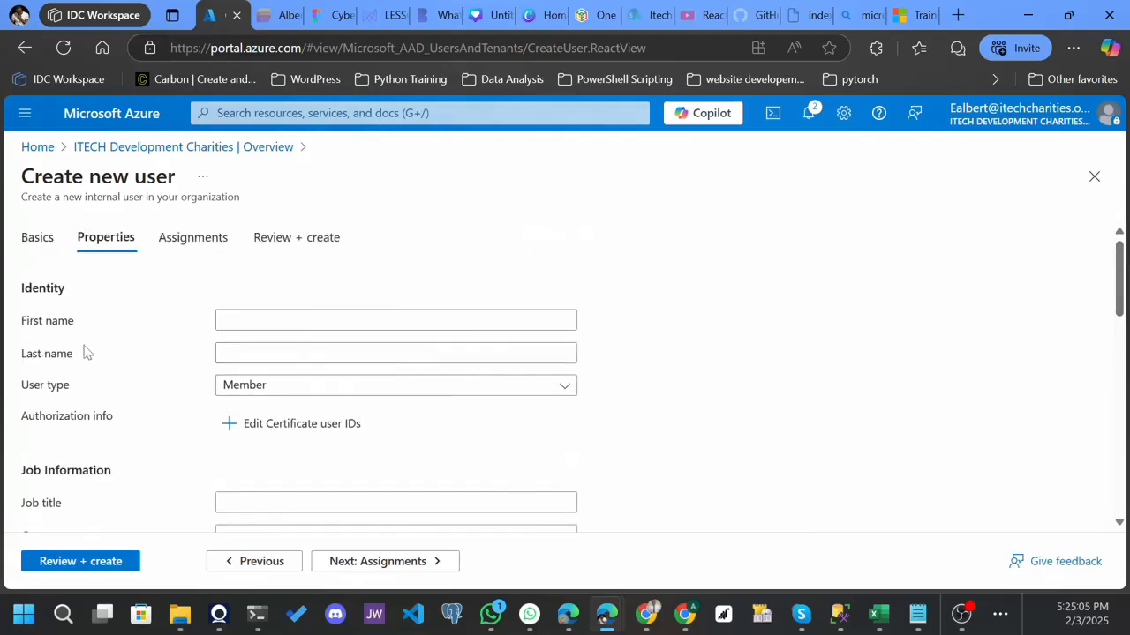
{"action": "key", "text": "ctrl"}
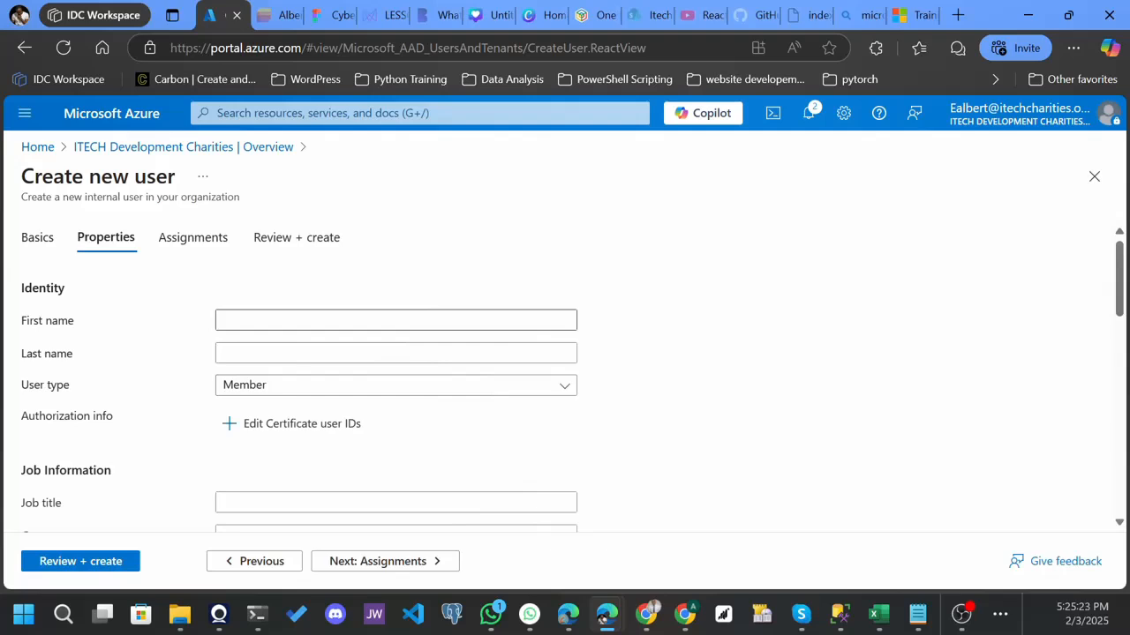
Enter the user's first and last name and keep user type Member.
{"action": "left_click", "coordinate": [247, 323]}
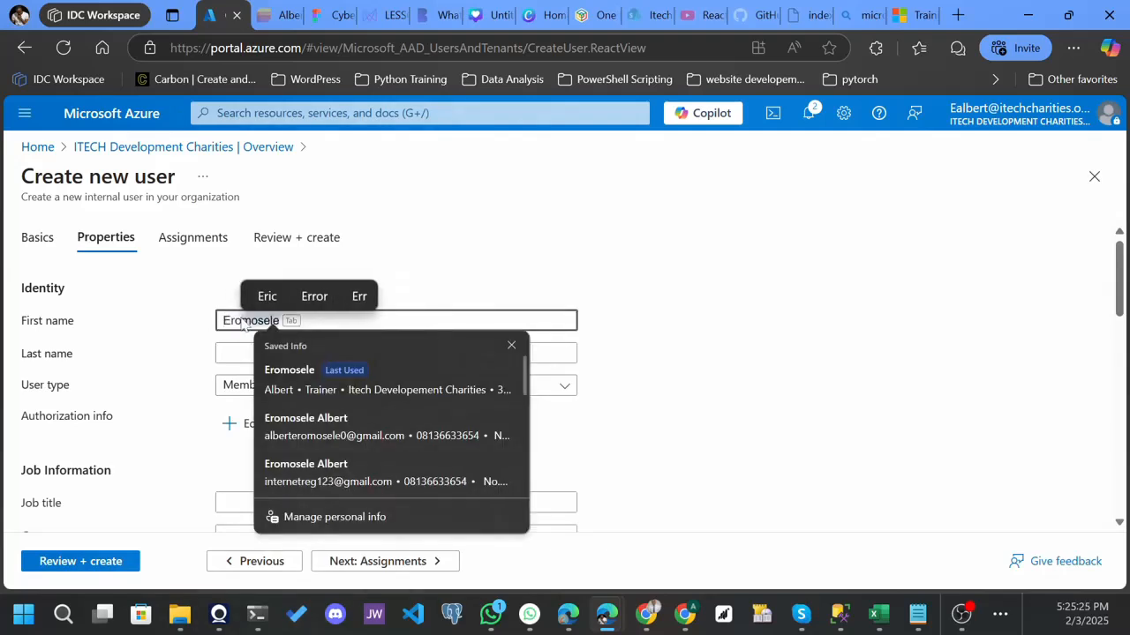
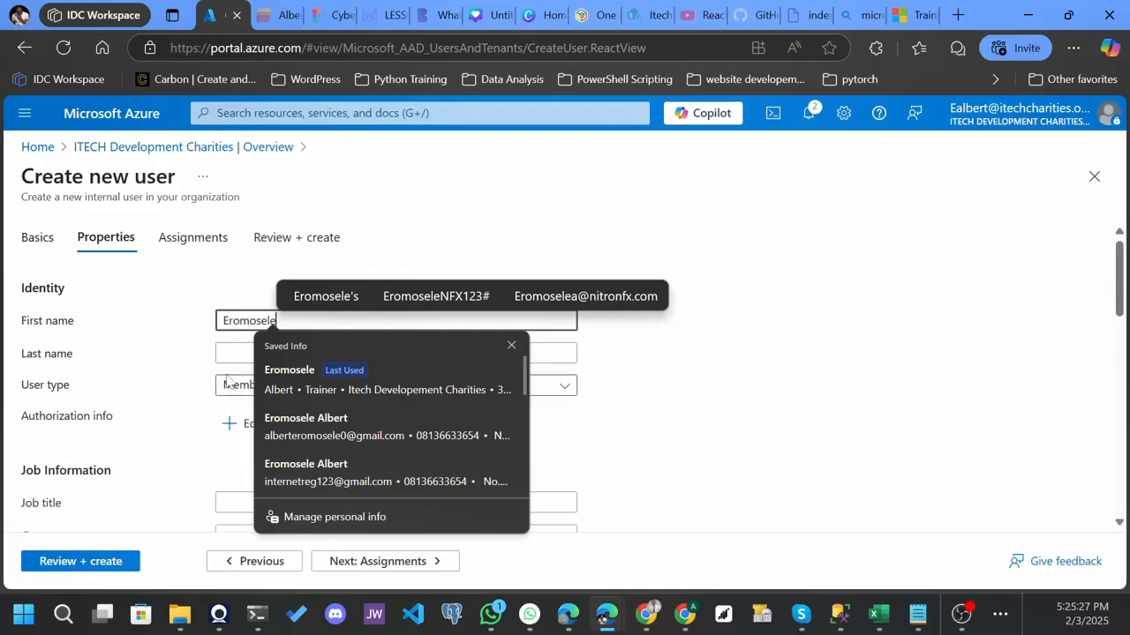
{"action": "left_click", "coordinate": [230, 353]}
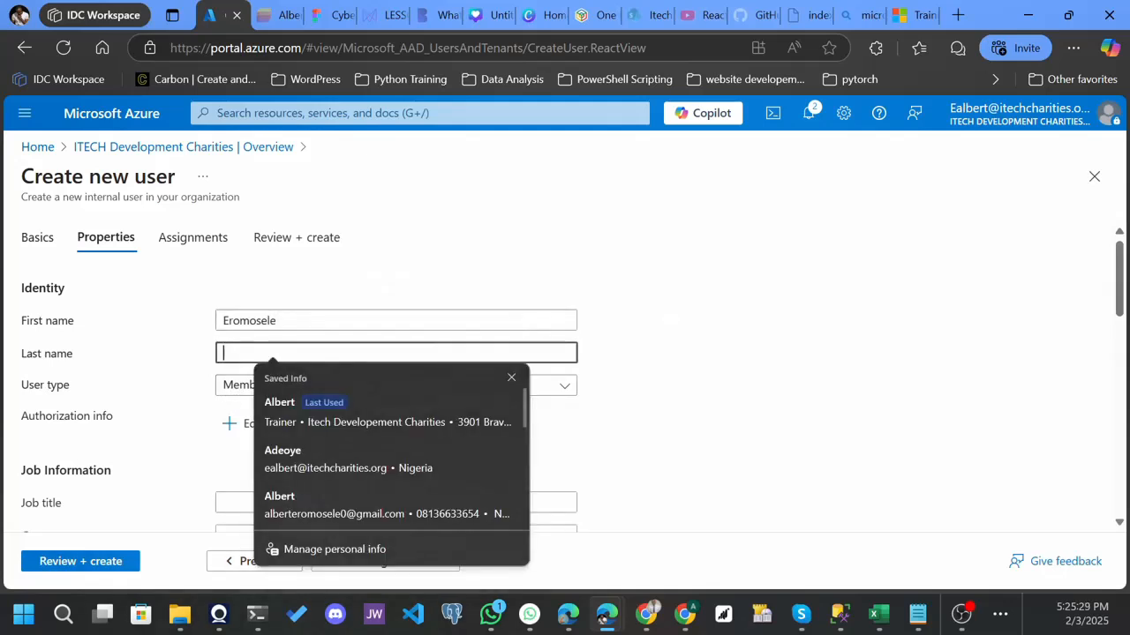
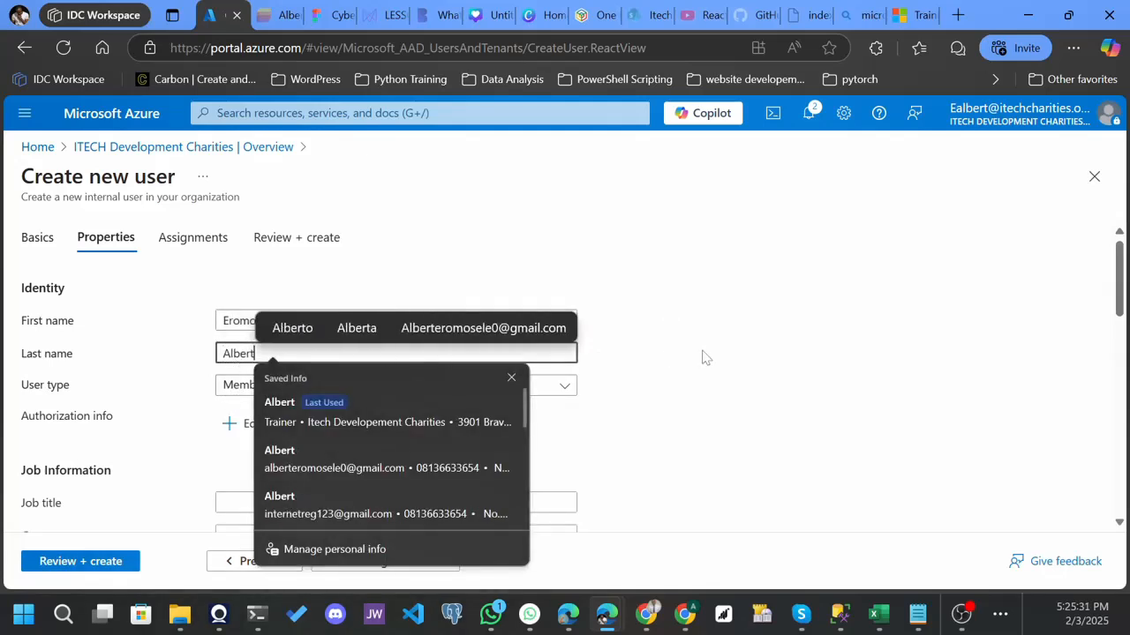
{"action": "left_click", "coordinate": [703, 357]}
{"action": "left_click", "coordinate": [554, 391]}
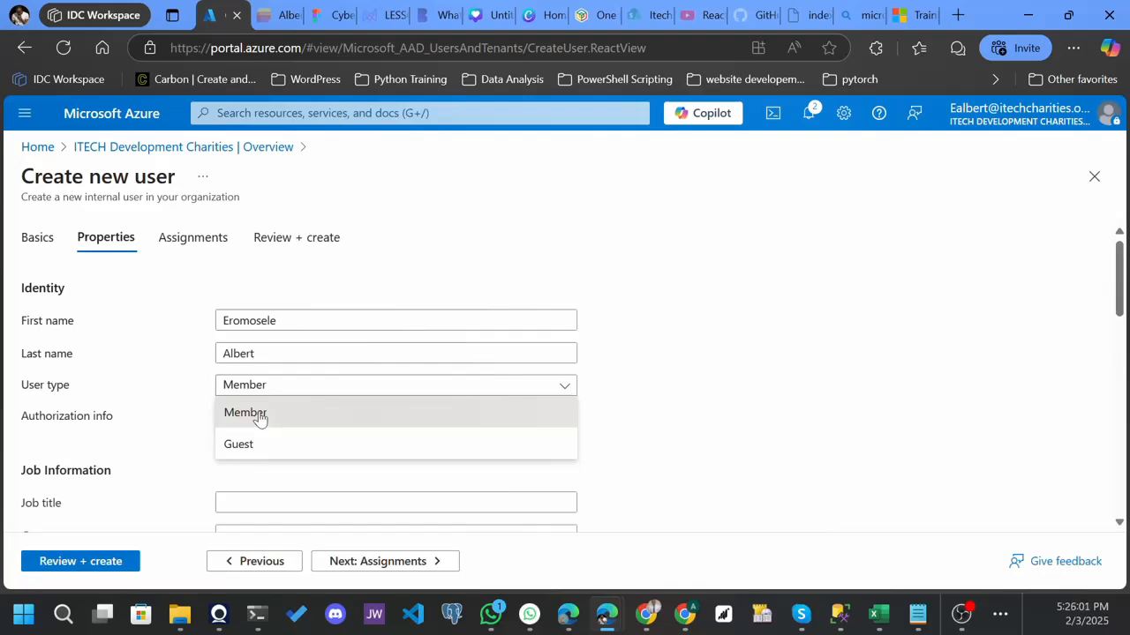
{"action": "left_click", "coordinate": [259, 418]}
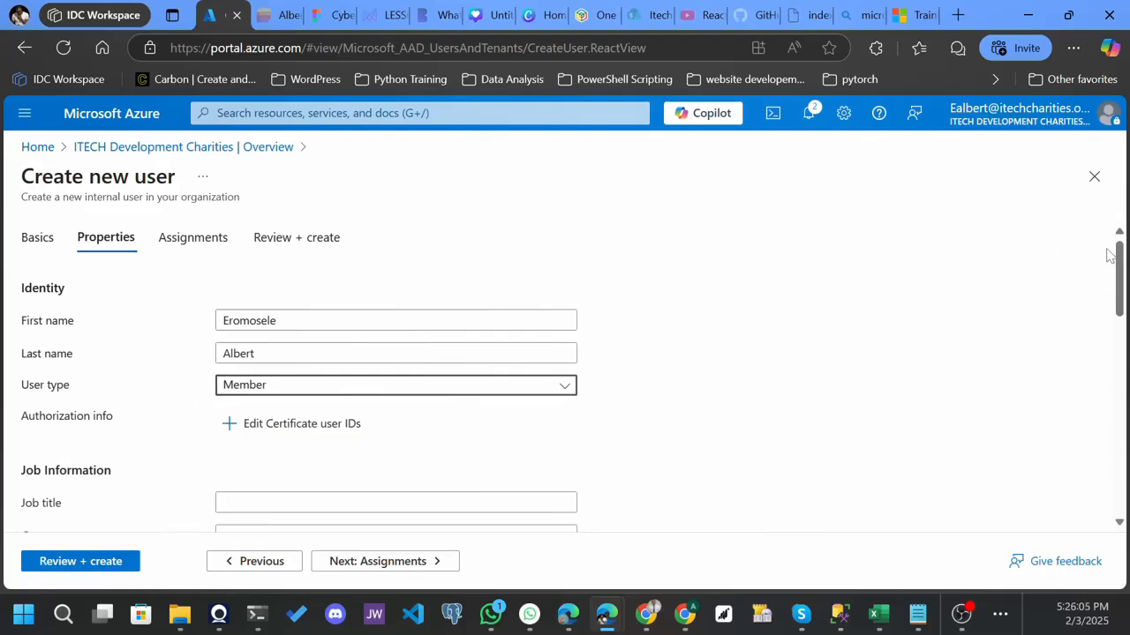
Fill job title Trainer and company name Itech Developement Charities from the saved autofill entry.
{"action": "scroll", "coordinate": [1119, 265], "scroll_direction": "down", "scroll_amount": 3}
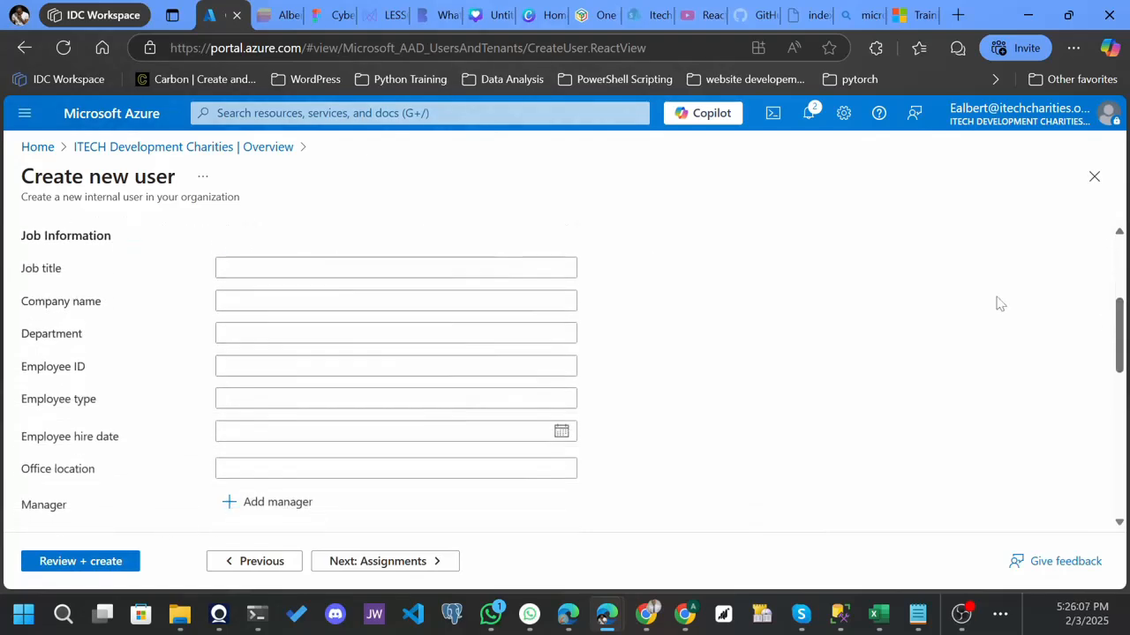
{"action": "left_click", "coordinate": [311, 301]}
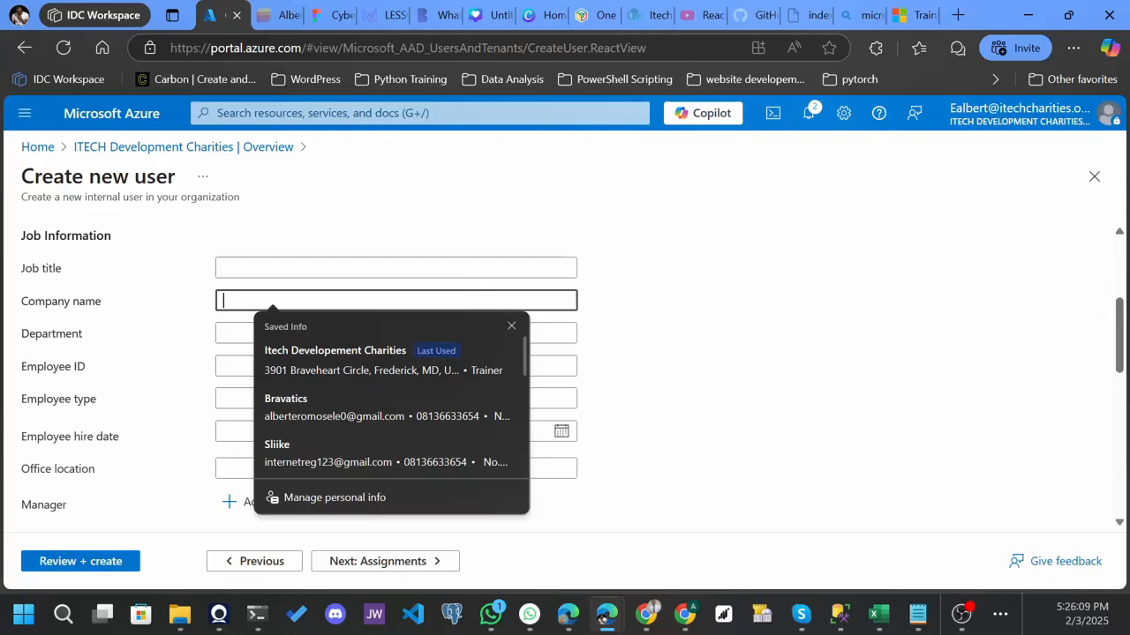
{"action": "left_click", "coordinate": [311, 362]}
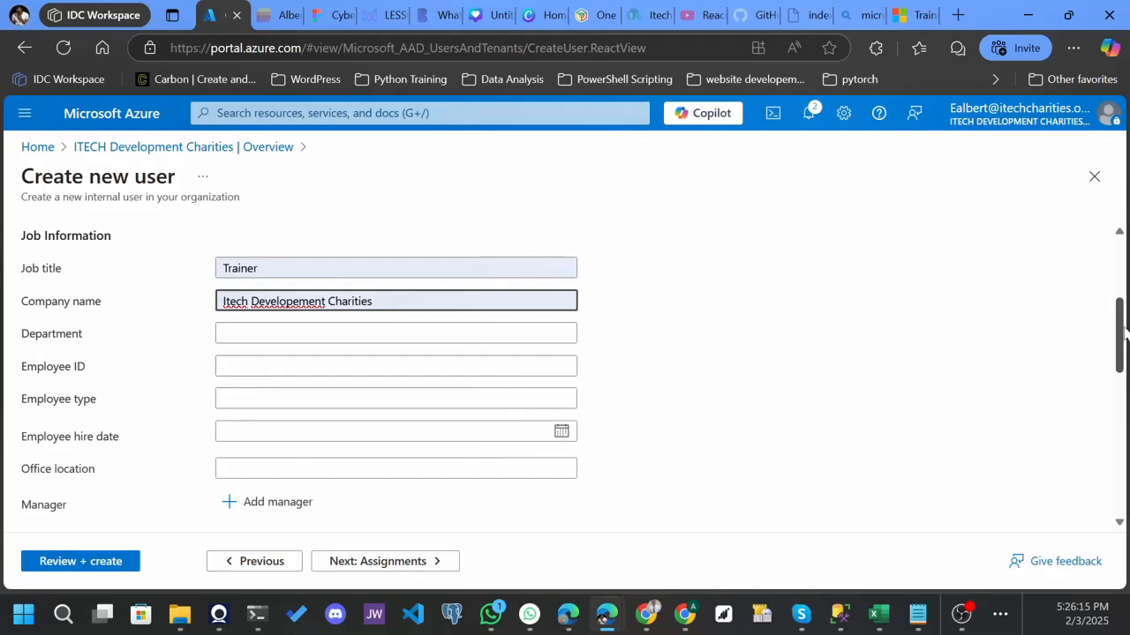
{"action": "left_click_drag", "start_coordinate": [1124, 331], "coordinate": [1124, 344]}
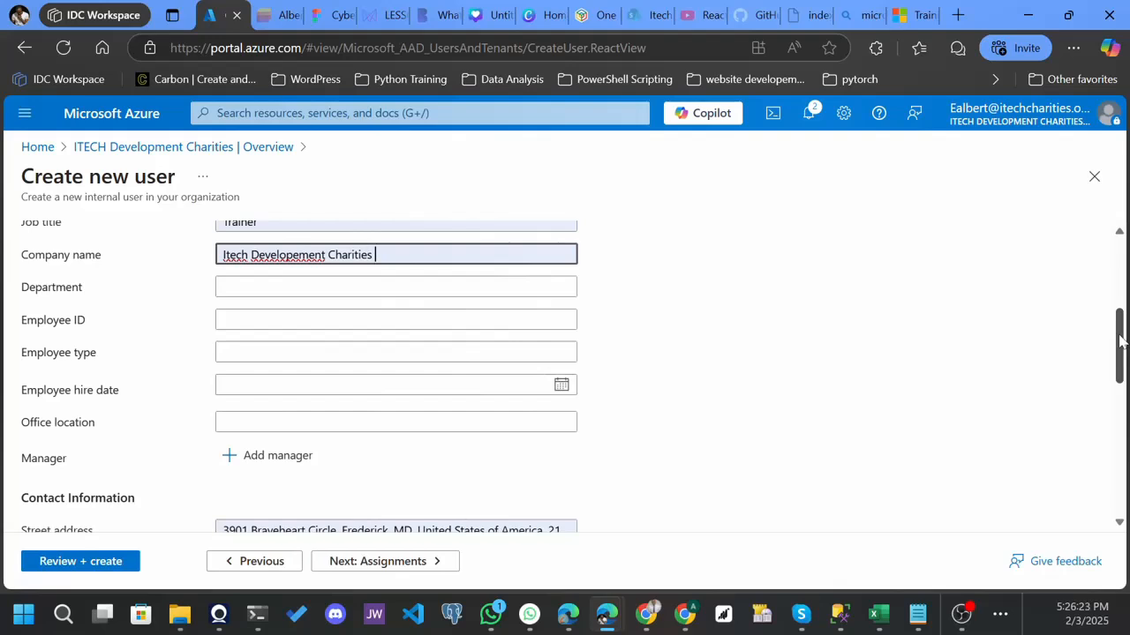
{"action": "left_click_drag", "start_coordinate": [1121, 342], "coordinate": [1124, 490]}
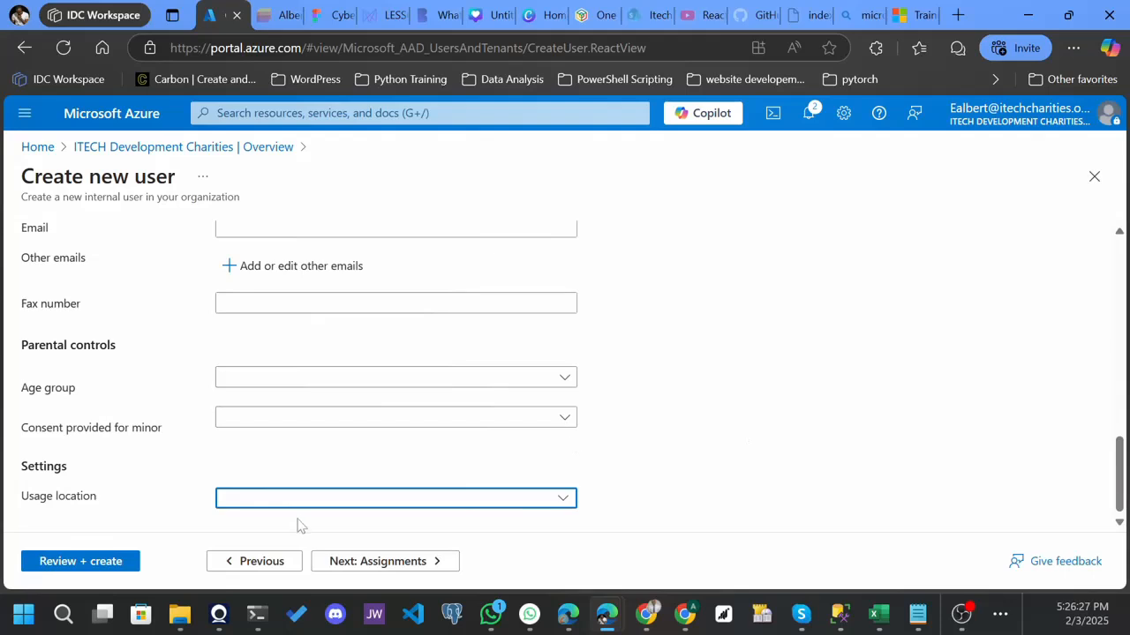
{"action": "left_click", "coordinate": [355, 563]}
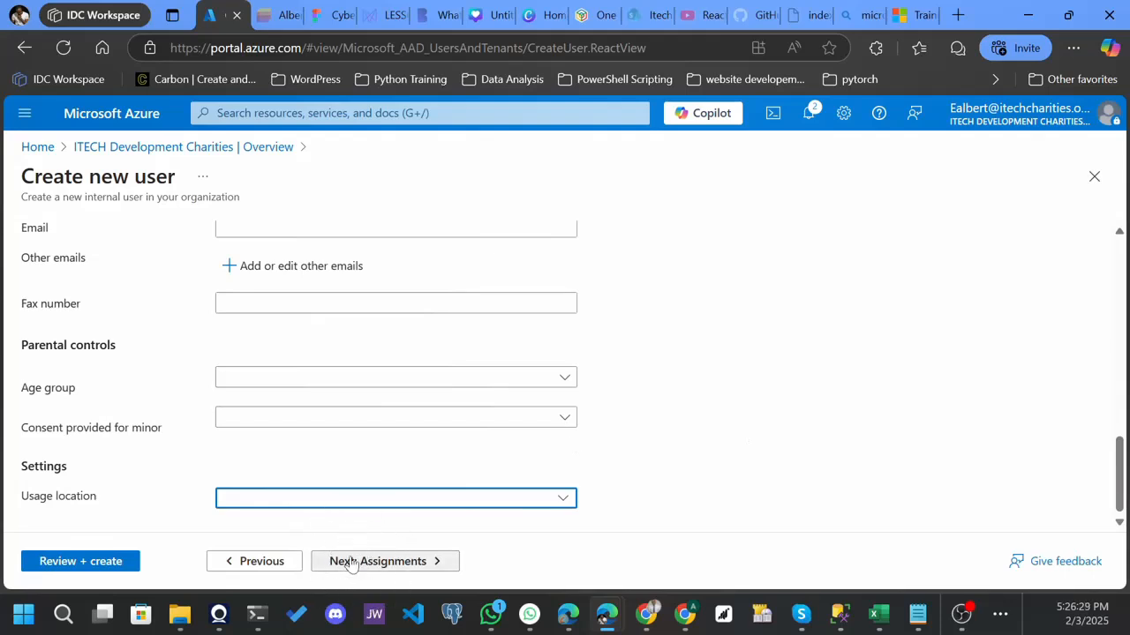
Go to the Assignments step and open the Select group panel with Add group.
{"action": "left_click", "coordinate": [404, 570]}
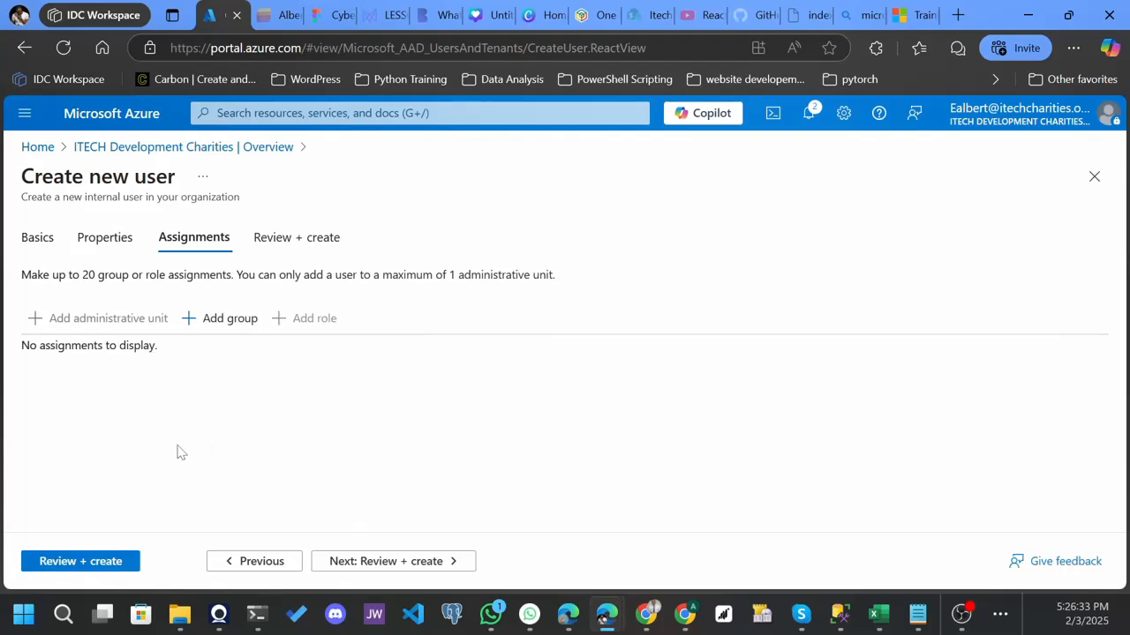
{"action": "left_click", "coordinate": [87, 327]}
{"action": "left_click", "coordinate": [87, 326]}
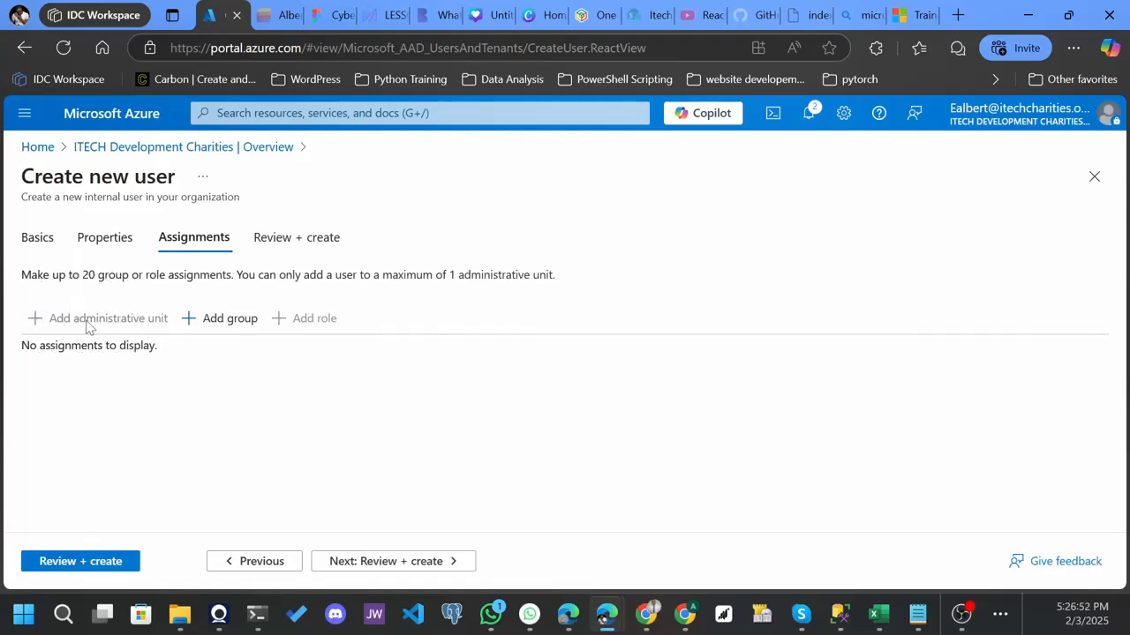
{"action": "left_click", "coordinate": [201, 325]}
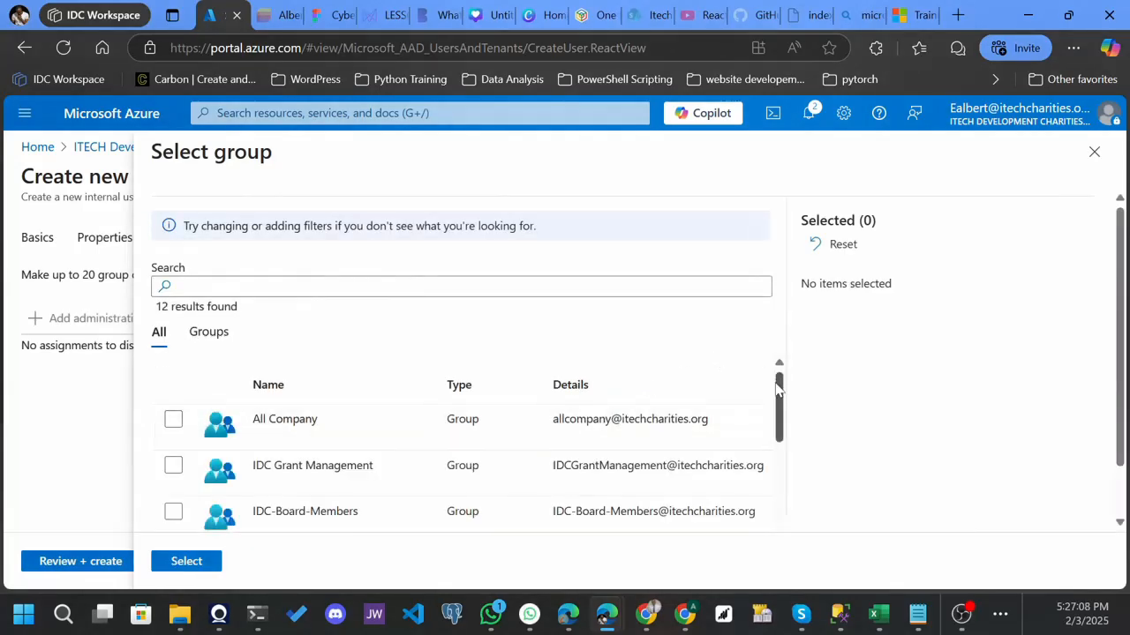
Tick then untick All Company, IDC Grant Management and IDC-Board-Members, closing the picker with no groups.
{"action": "scroll", "coordinate": [780, 397], "scroll_direction": "down", "scroll_amount": 2}
{"action": "scroll", "coordinate": [789, 391], "scroll_direction": "up", "scroll_amount": 2}
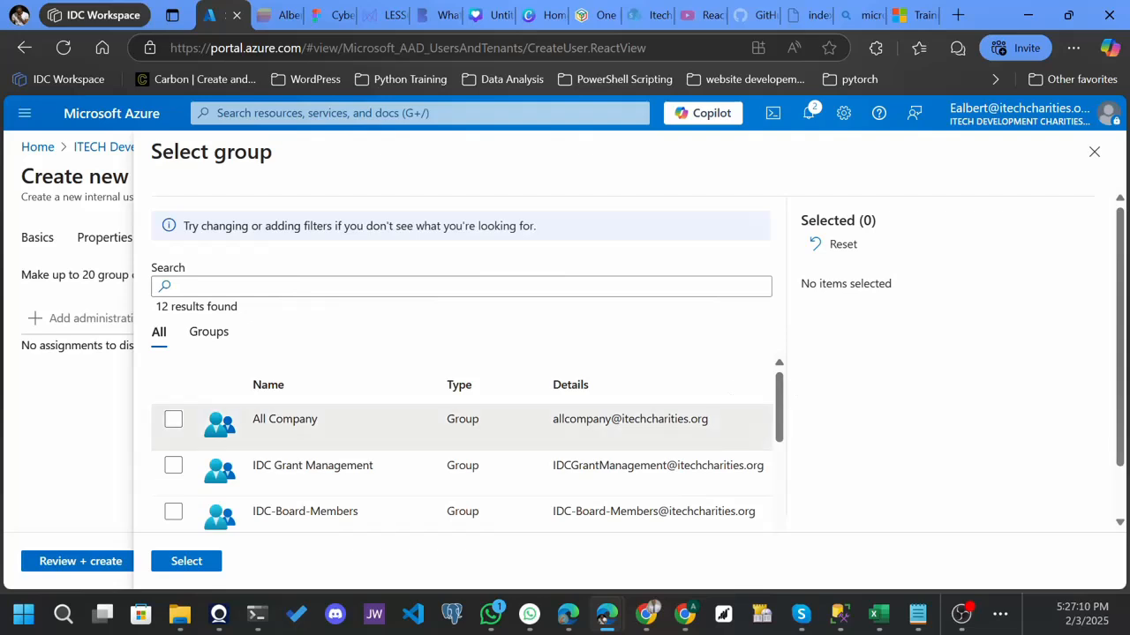
{"action": "left_click", "coordinate": [177, 428]}
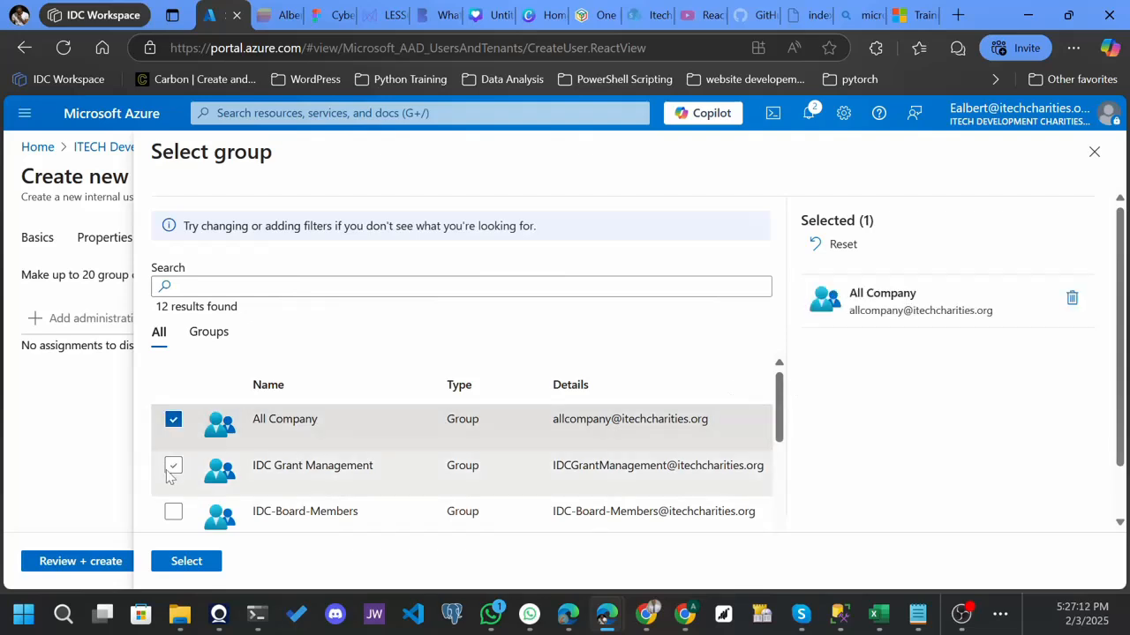
{"action": "left_click", "coordinate": [168, 471]}
{"action": "left_click", "coordinate": [173, 514]}
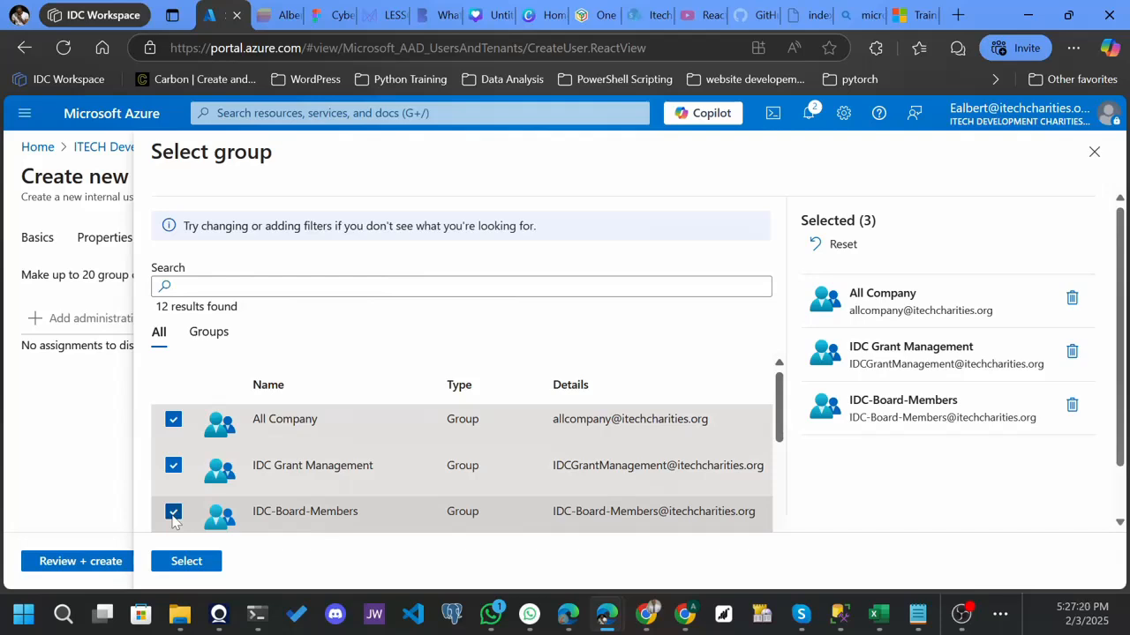
{"action": "left_click", "coordinate": [173, 514]}
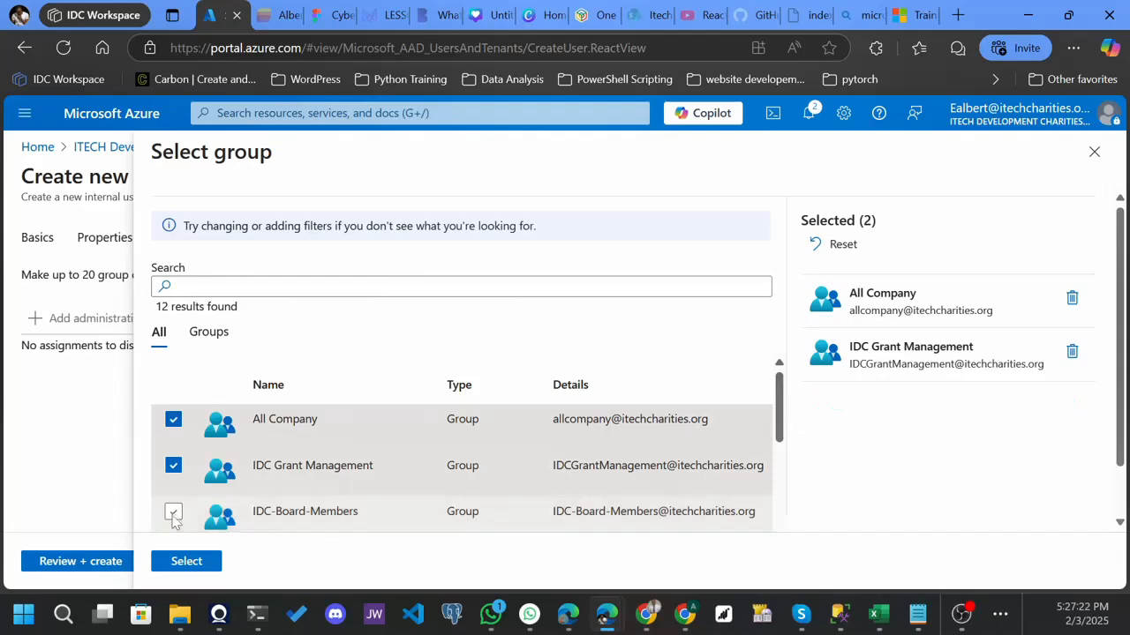
{"action": "left_click", "coordinate": [173, 468]}
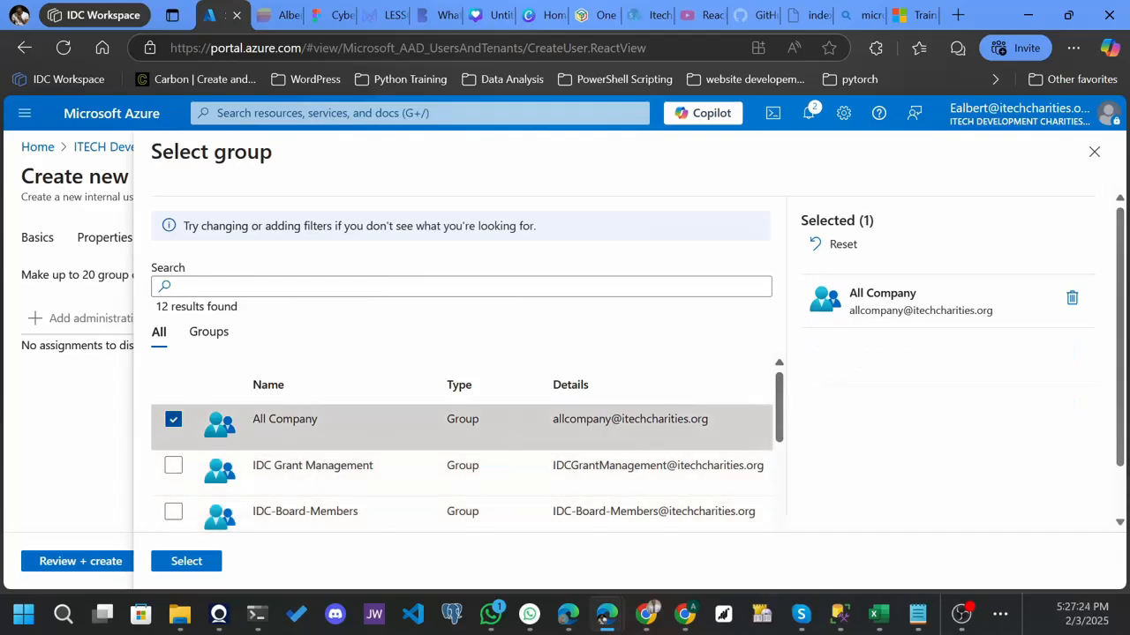
{"action": "left_click", "coordinate": [173, 421]}
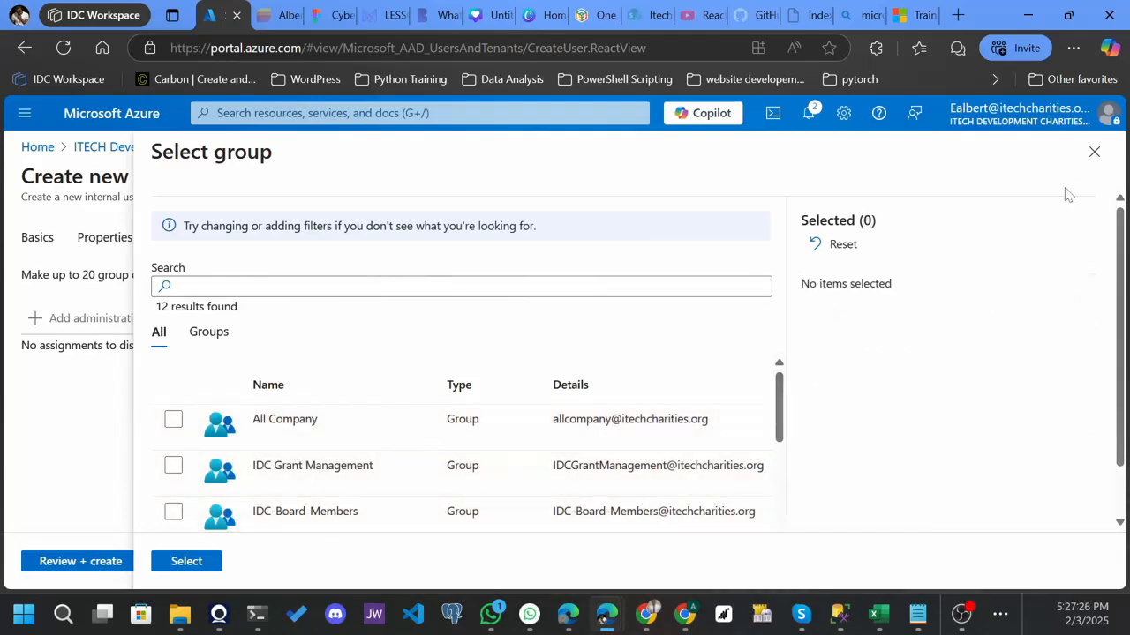
{"action": "left_click", "coordinate": [1094, 152]}
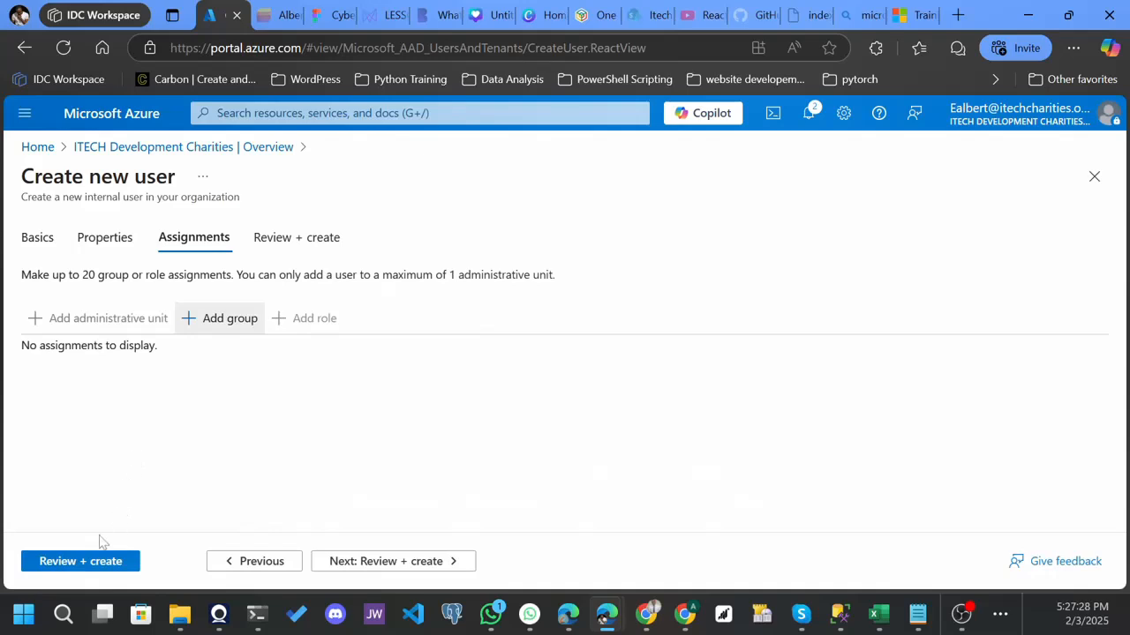
Review the summary (job title Trainer, user type Member, no assignments) and create the user.
{"action": "left_click", "coordinate": [84, 566]}
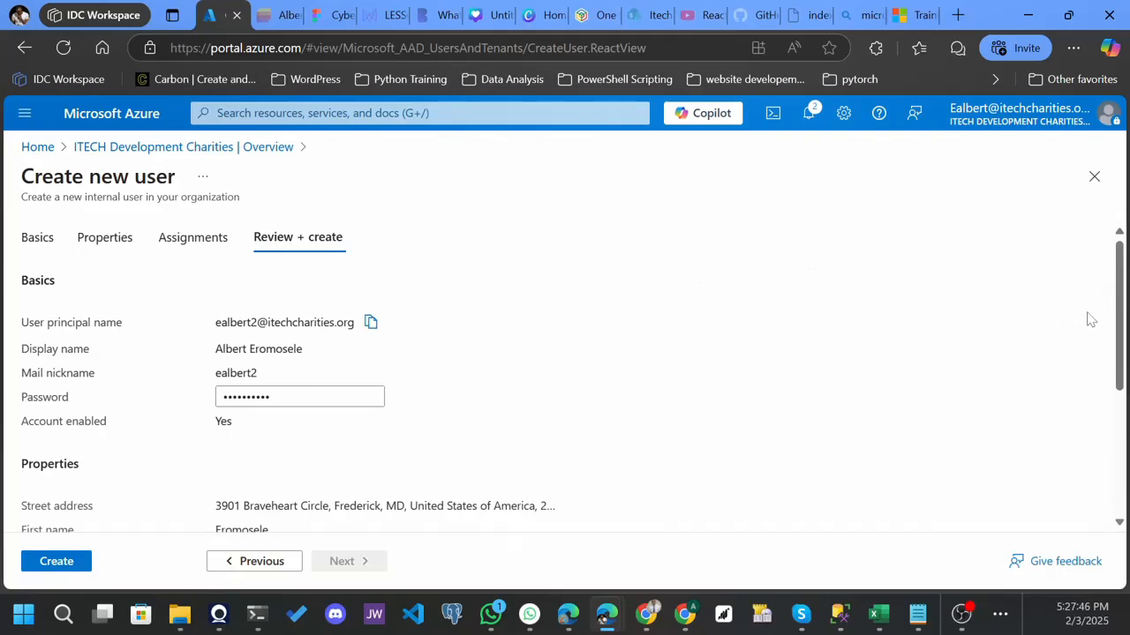
{"action": "left_click_drag", "start_coordinate": [1124, 309], "coordinate": [1123, 437]}
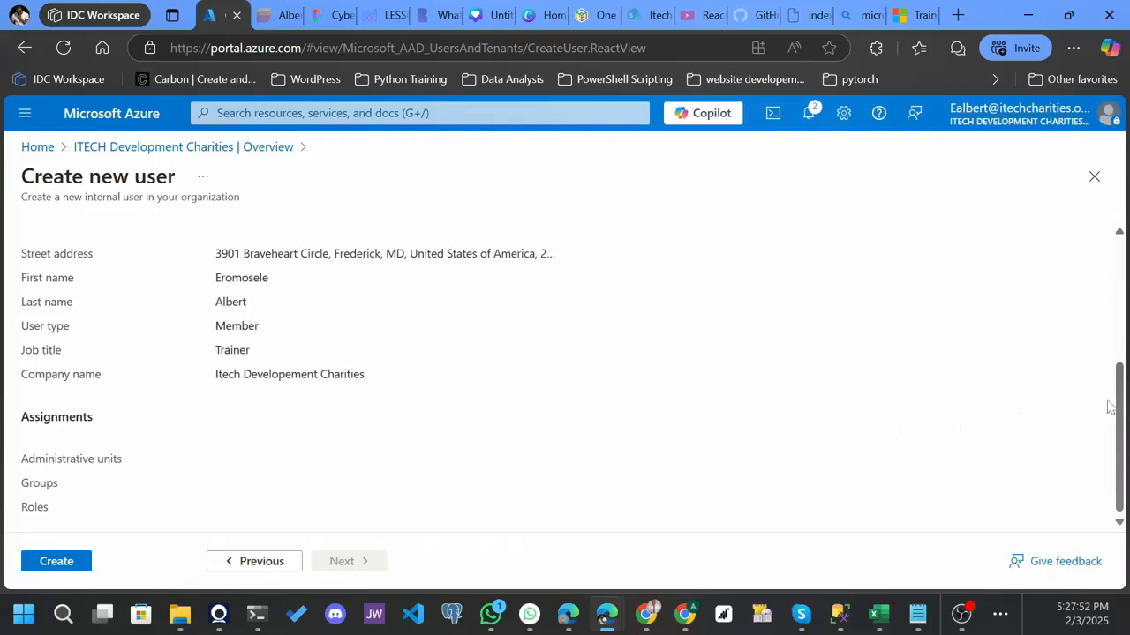
{"action": "left_click", "coordinate": [63, 563]}
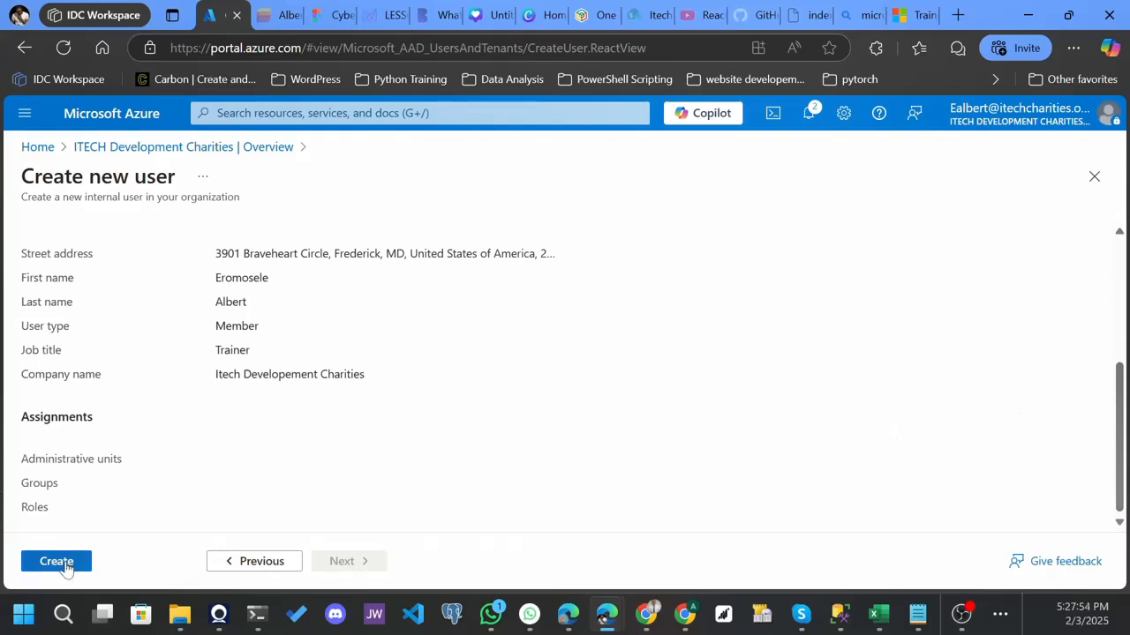